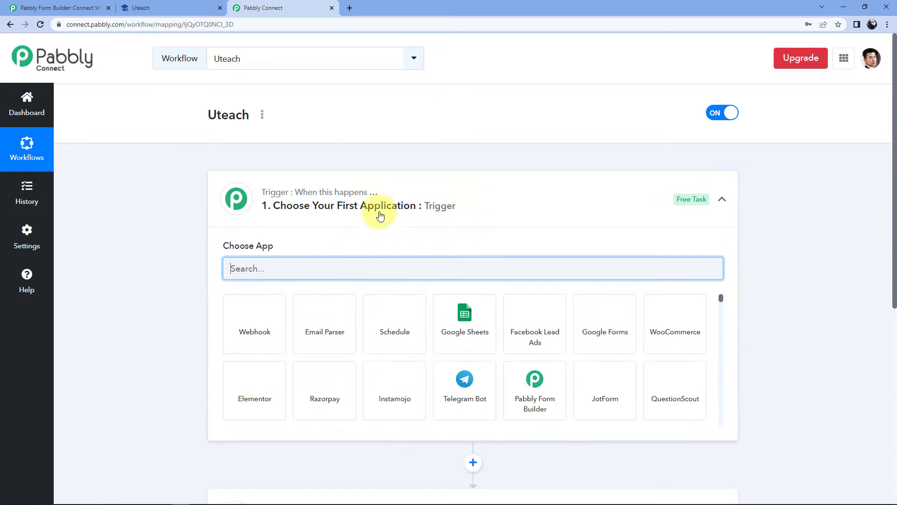
Search 'Pabbly' and choose Pabbly Form Builder as the trigger app
left_click(467, 193)
scroll(169, 218, "down", 1)
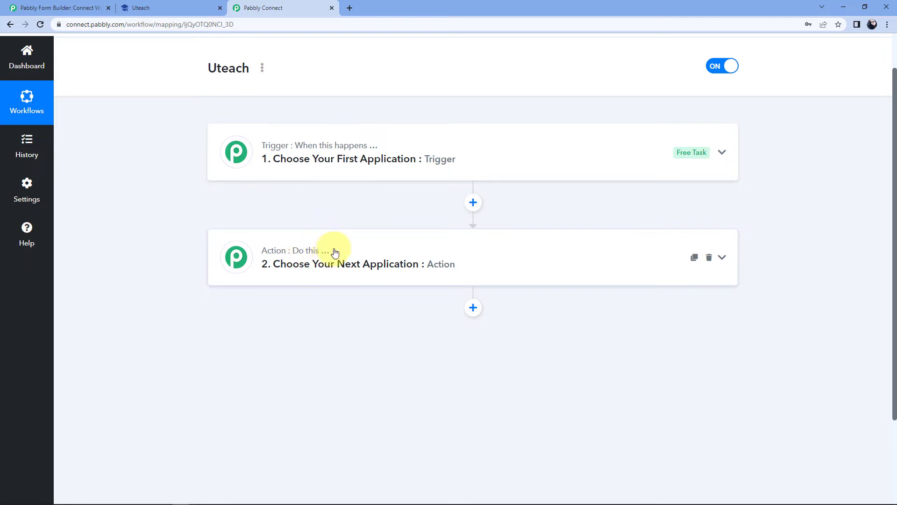
left_click(441, 139)
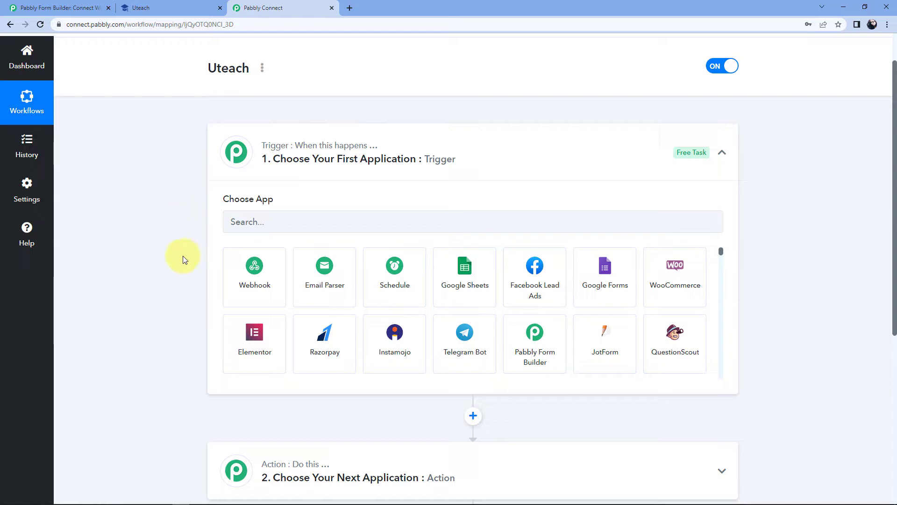
left_click(263, 226)
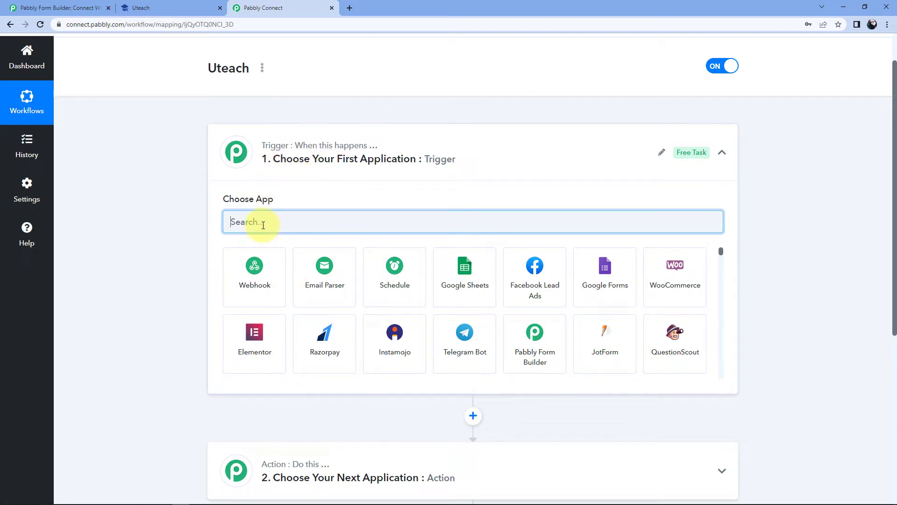
type("Pabbly")
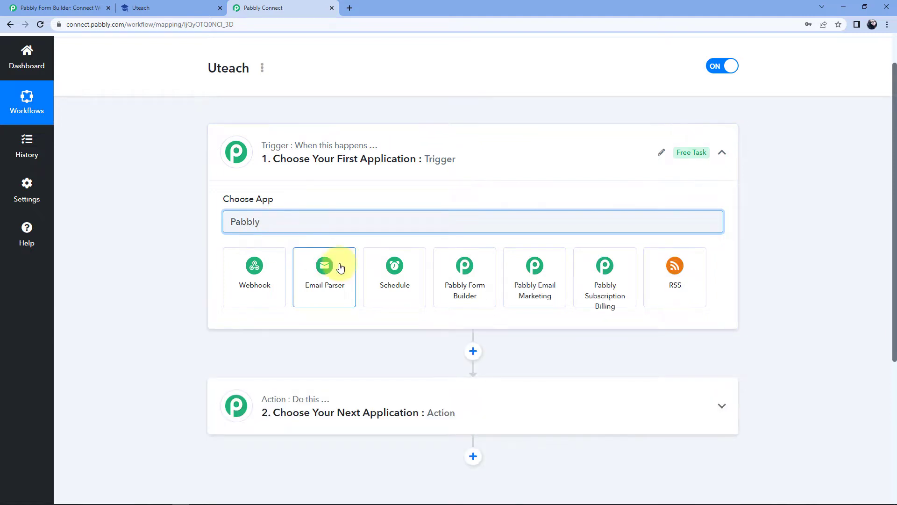
left_click(465, 273)
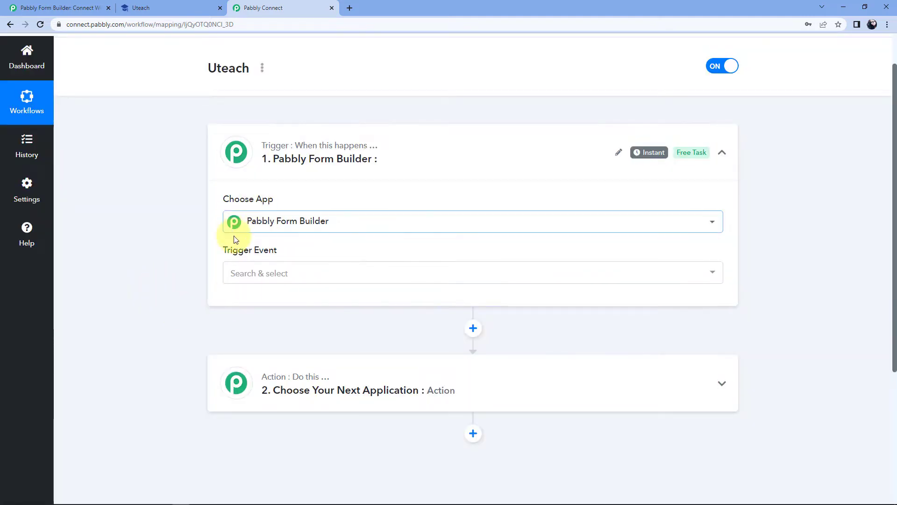
Set the trigger event to New Form Submission and copy the webhook URL
left_click(286, 272)
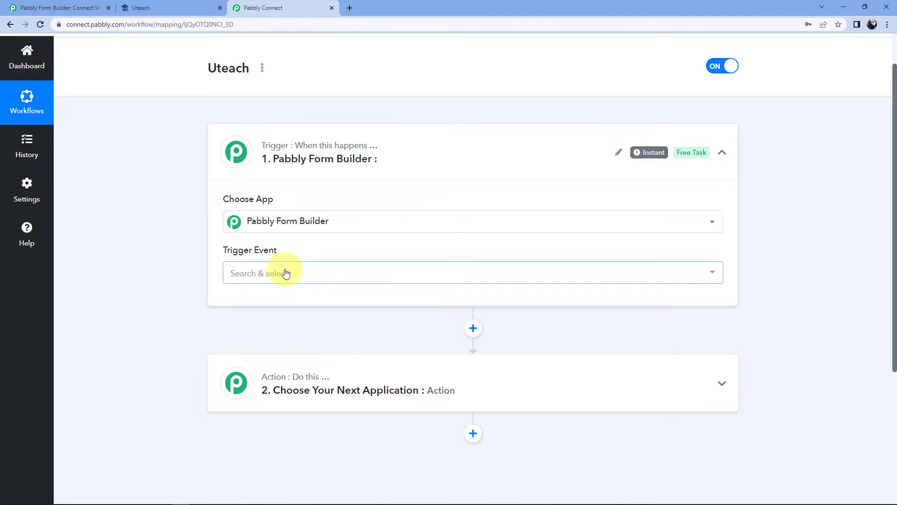
left_click(255, 324)
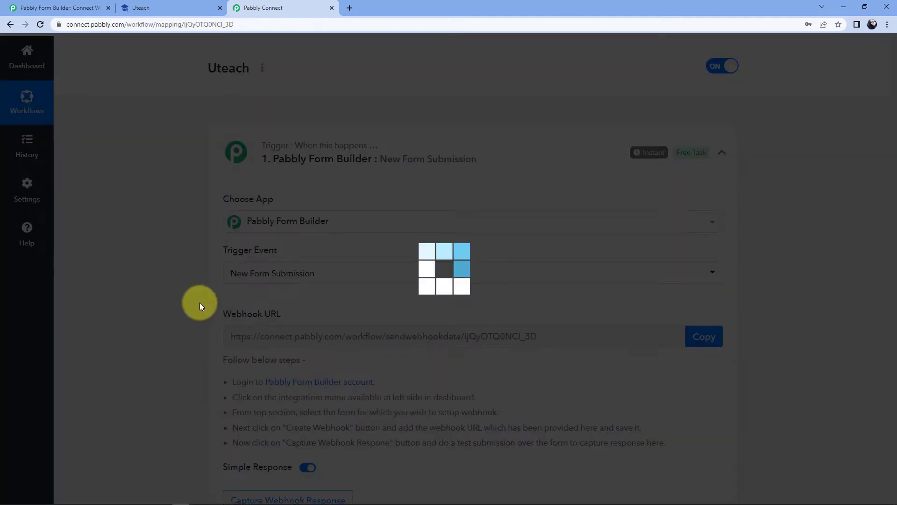
scroll(200, 302, "down", 2)
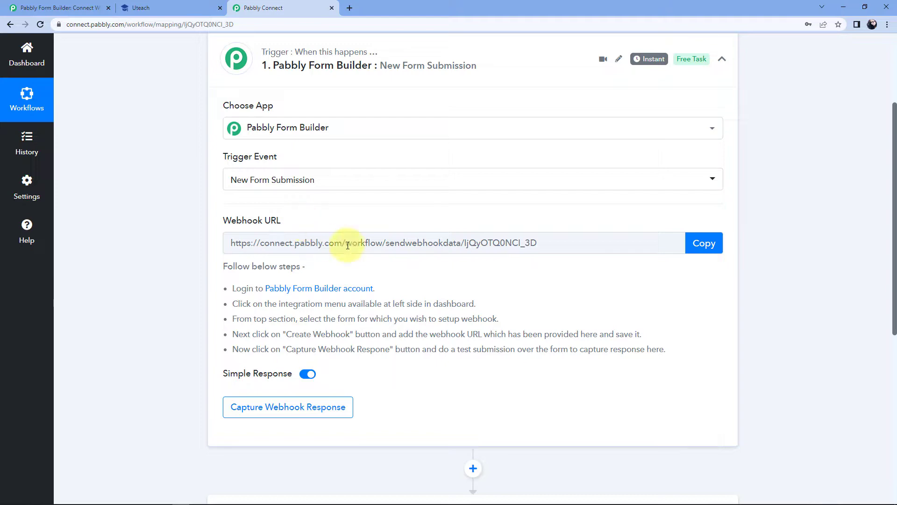
left_click(702, 245)
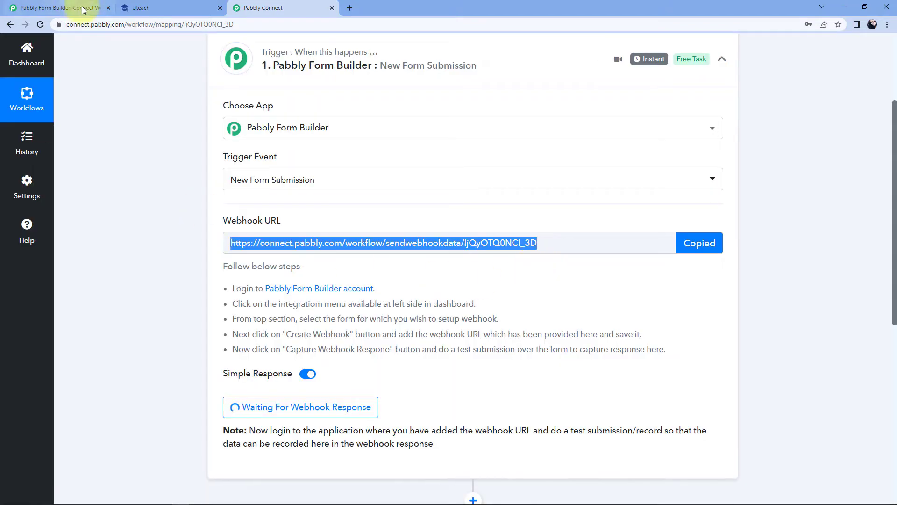
Open the Integration settings of the Course Enrollment Form in Pabbly Form Builder
left_click(82, 8)
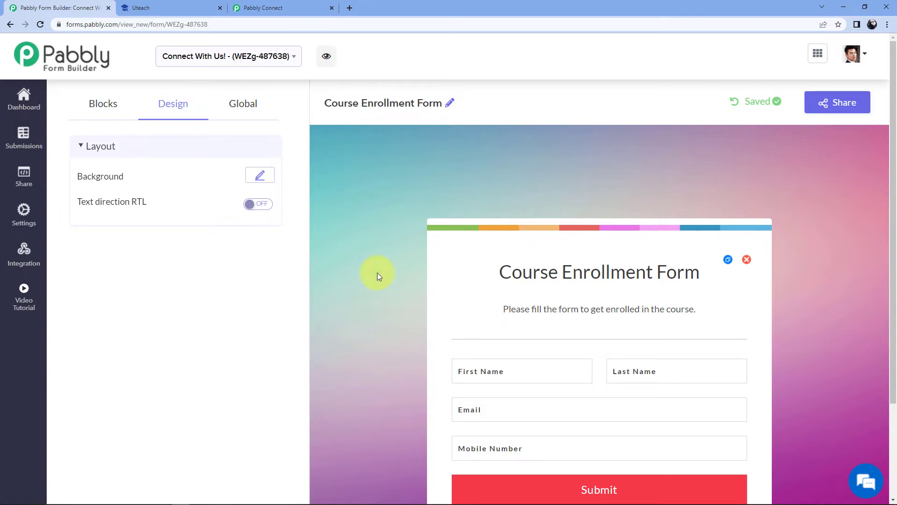
scroll(678, 275, "down", 1)
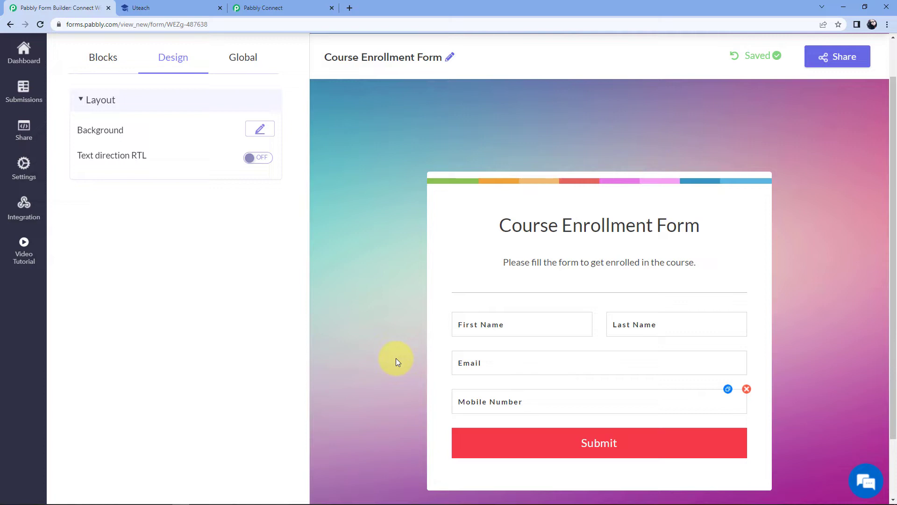
left_click(34, 204)
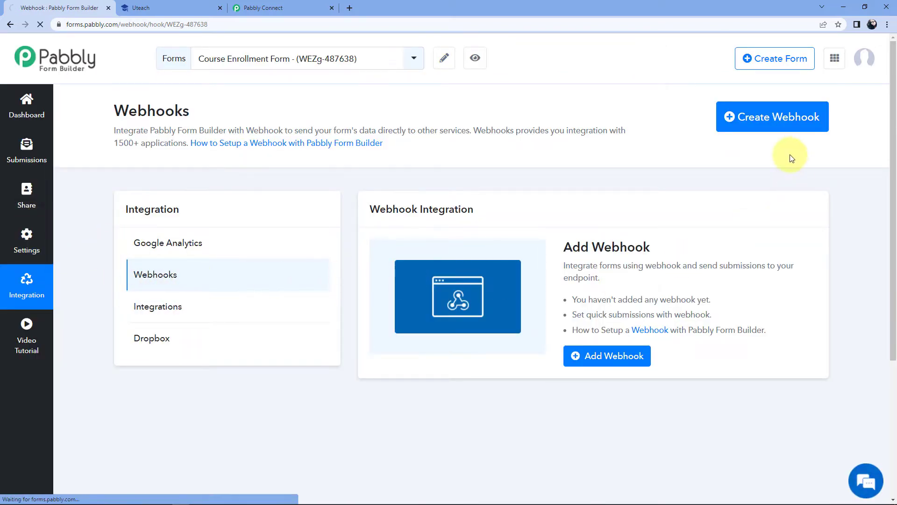
Create a webhook with the pasted Pabbly Connect URL and save it
left_click(725, 116)
left_click(265, 126)
right_click(264, 127)
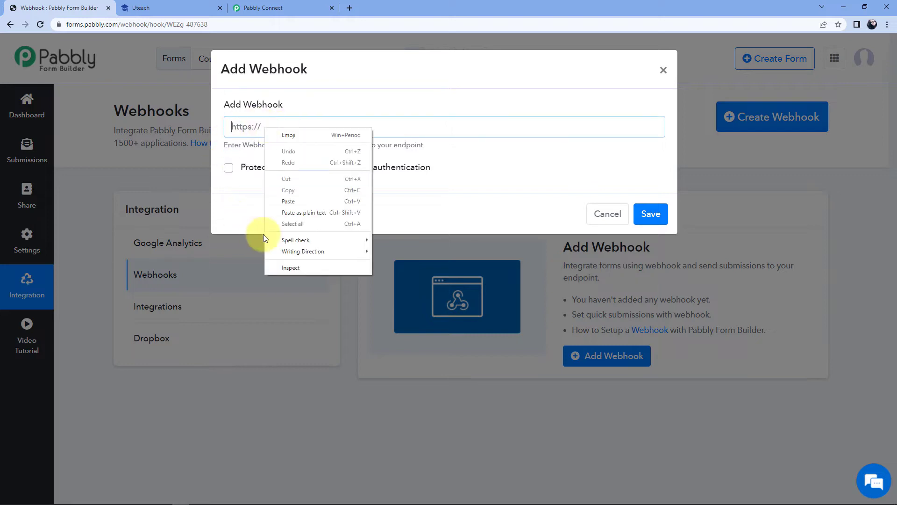
left_click(303, 201)
left_click(652, 215)
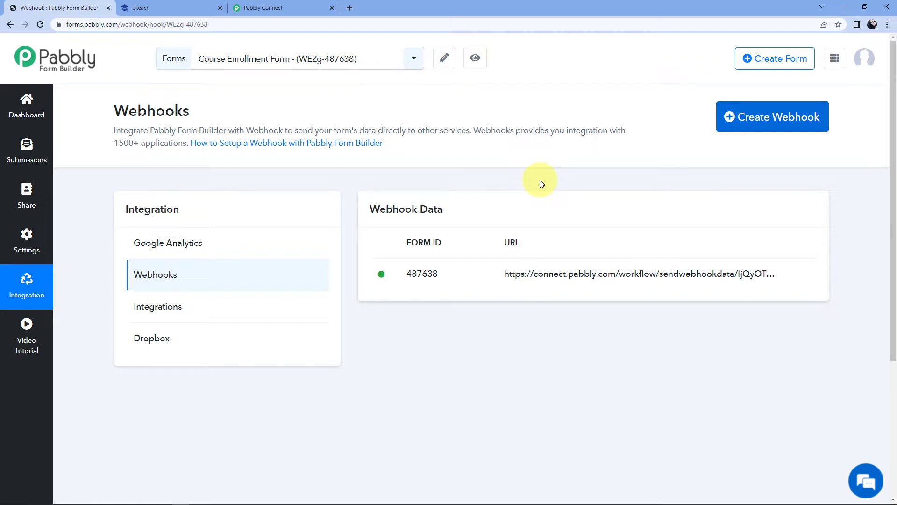
left_click(479, 61)
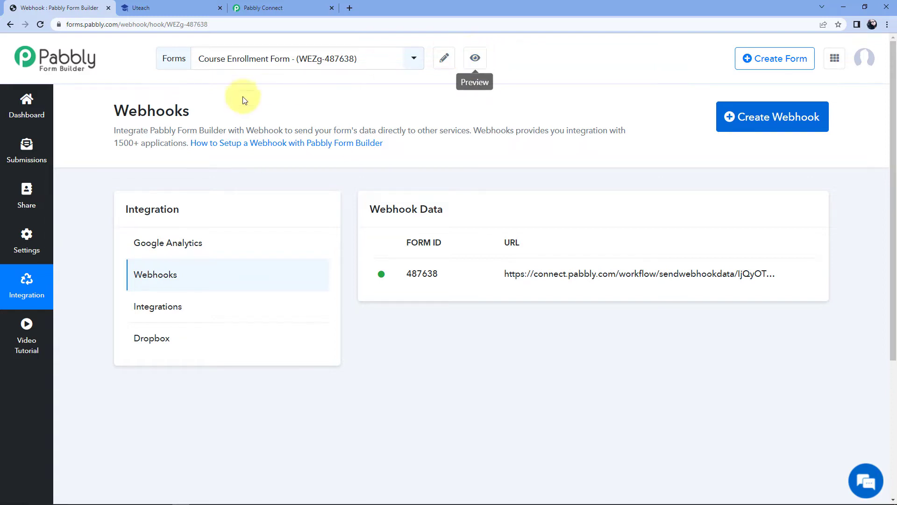
Submit a test entry on the form preview with a name, e-mail and mobile number
left_click(476, 58)
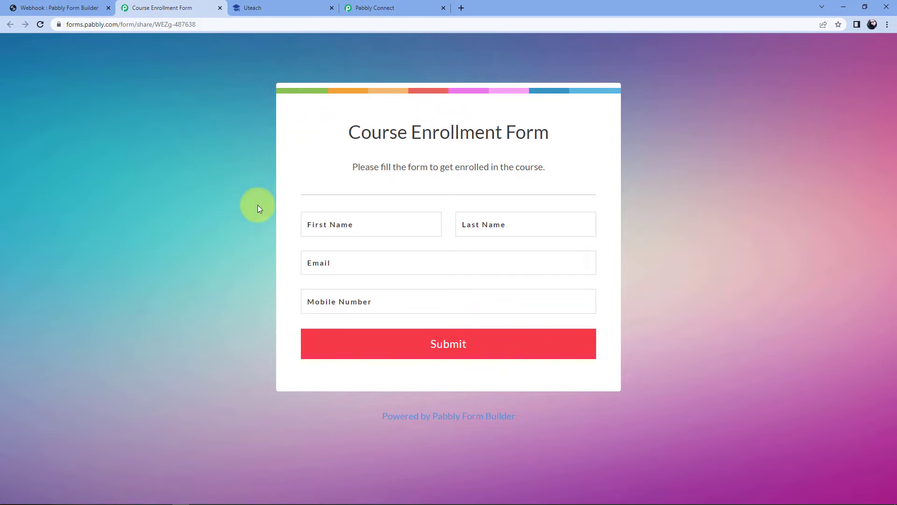
left_click(334, 223)
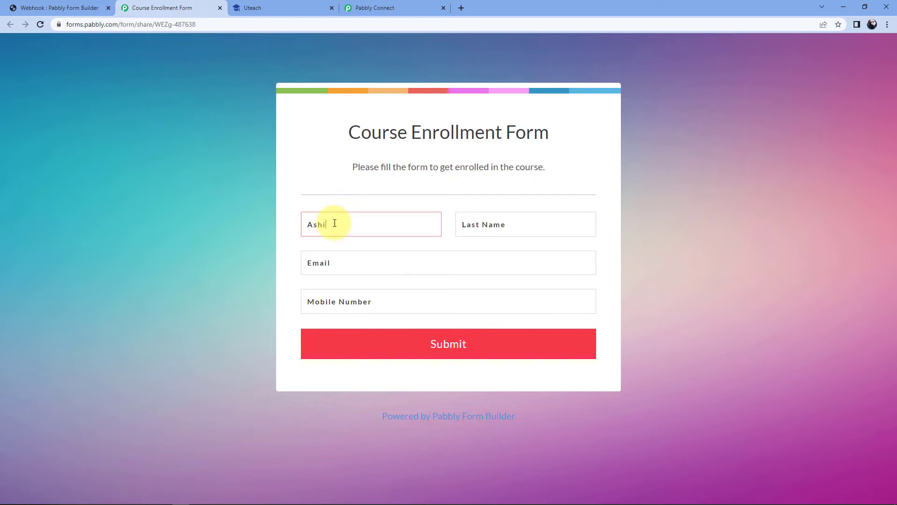
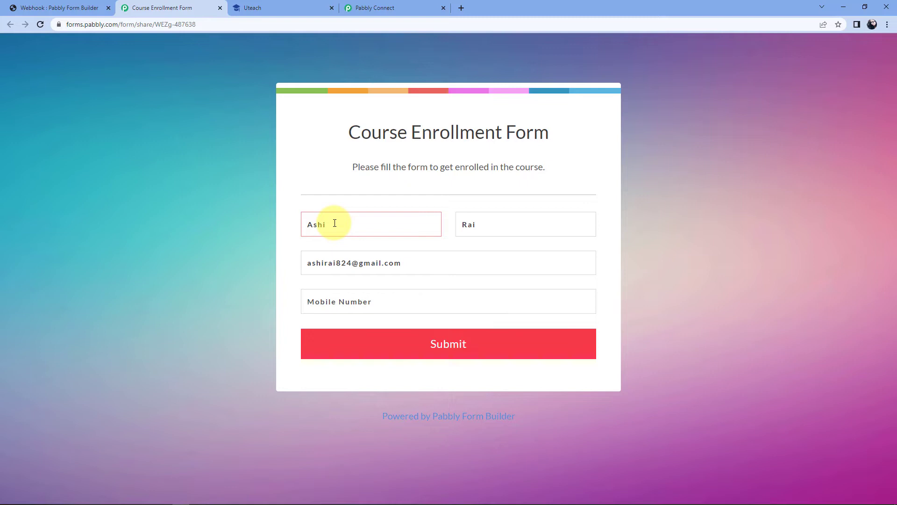
key("Tab")
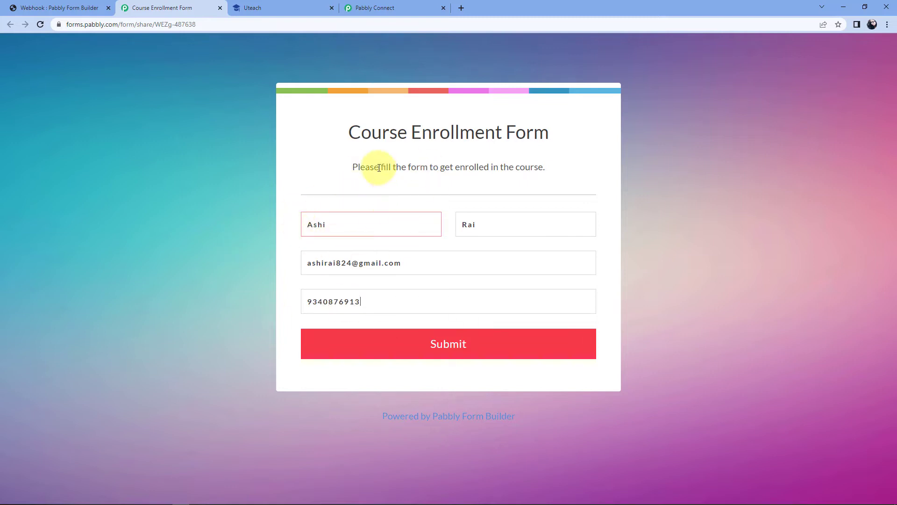
left_click(471, 343)
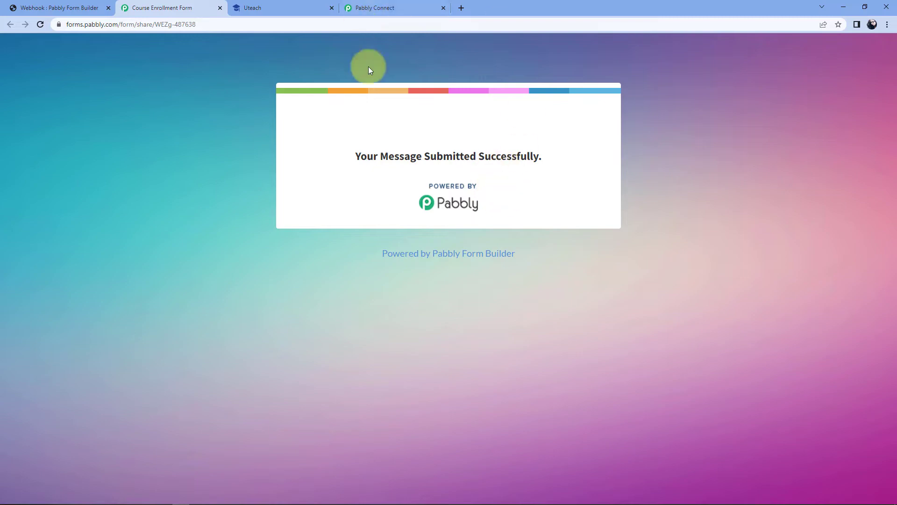
left_click(412, 7)
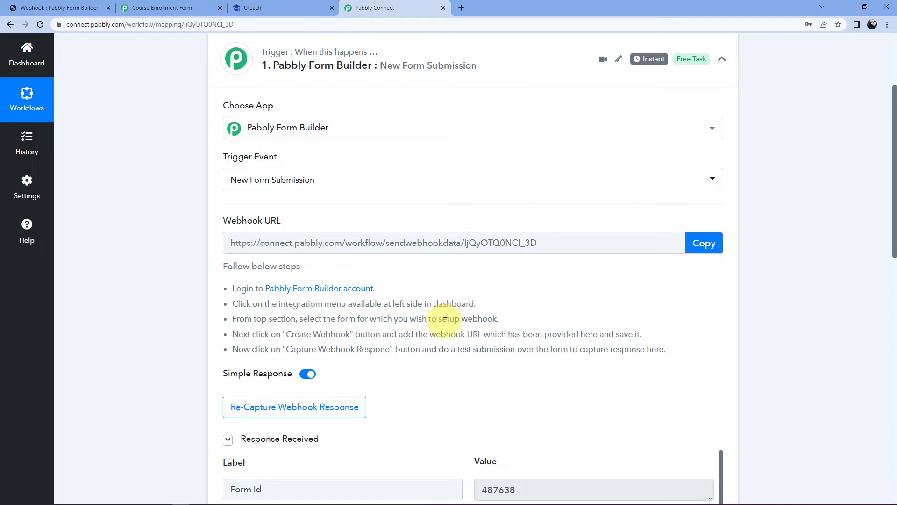
Check the received First Name, Last Name, Email and Mobile Number values in the response
scroll(444, 290, "down", 4)
scroll(443, 272, "down", 1)
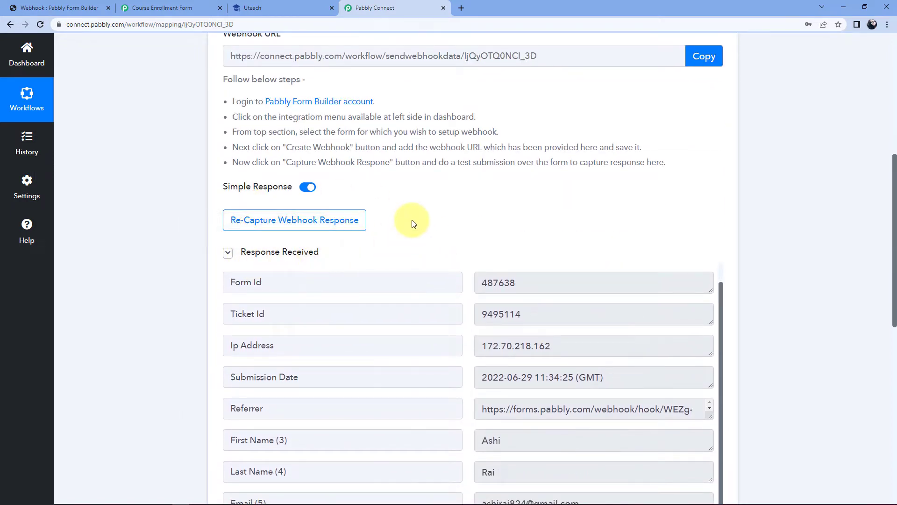
scroll(428, 218, "down", 2)
scroll(456, 240, "down", 2)
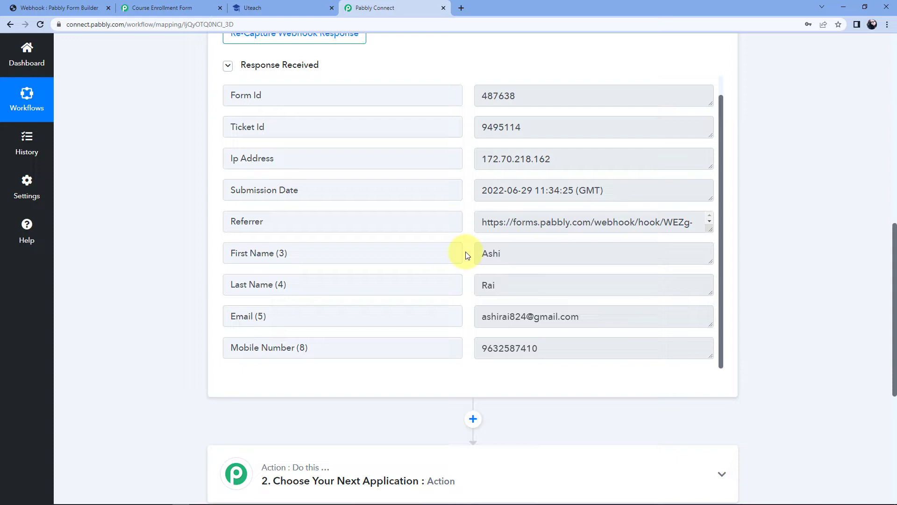
left_click_drag(513, 254, 472, 252)
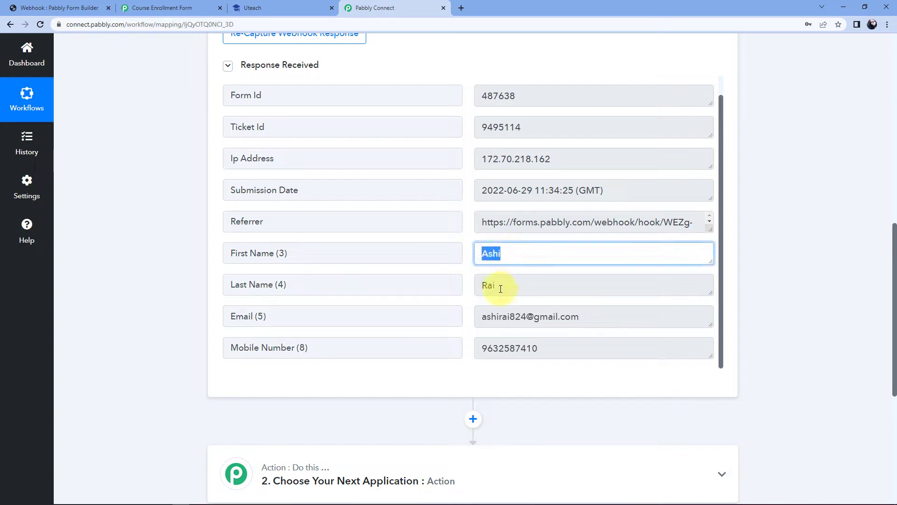
left_click_drag(509, 286, 471, 287)
left_click_drag(582, 317, 472, 324)
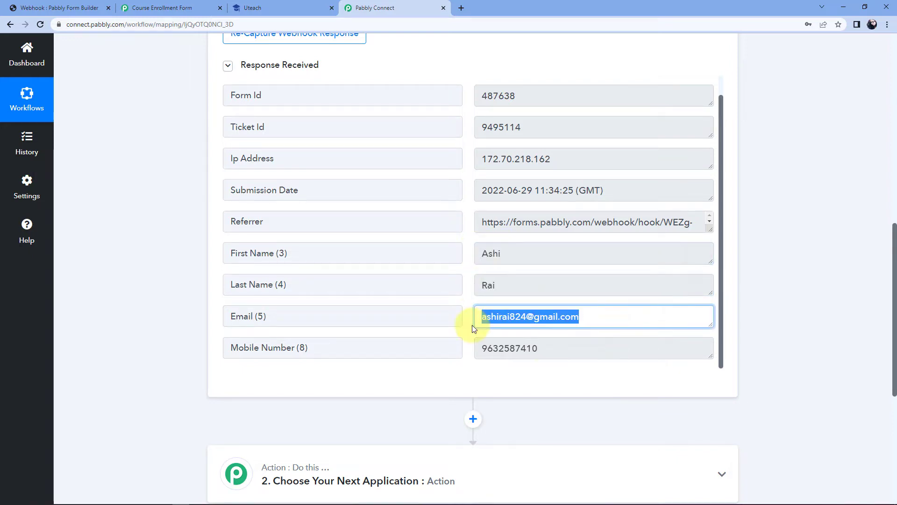
left_click_drag(547, 346, 474, 349)
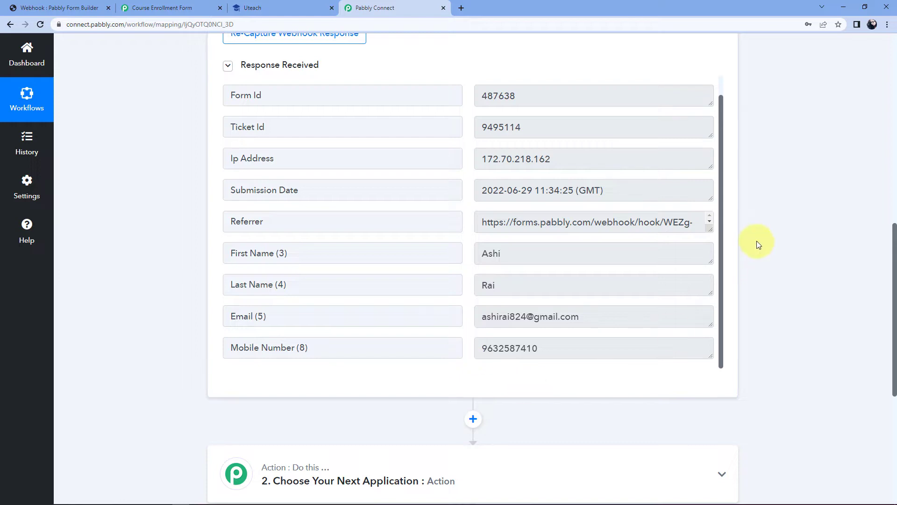
scroll(758, 243, "down", 6)
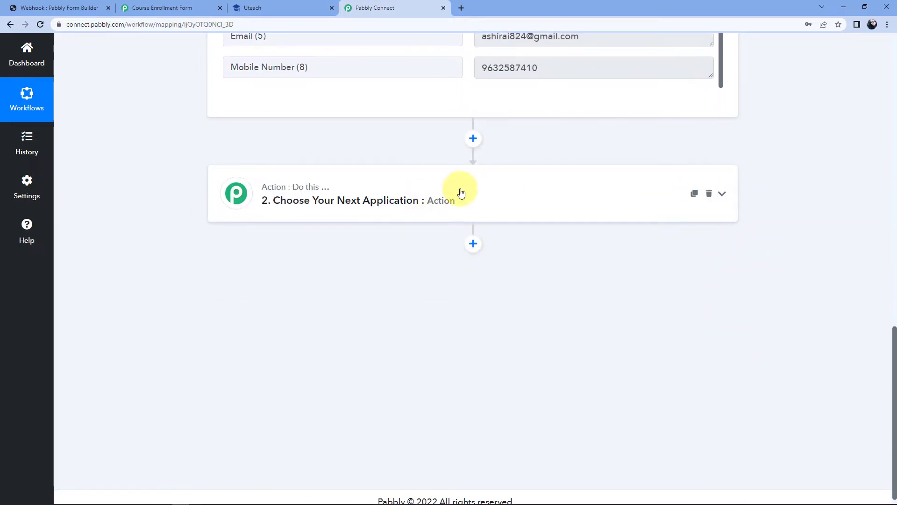
left_click(462, 193)
Search for 'Utea' and choose Uteach as the action app
left_click(311, 264)
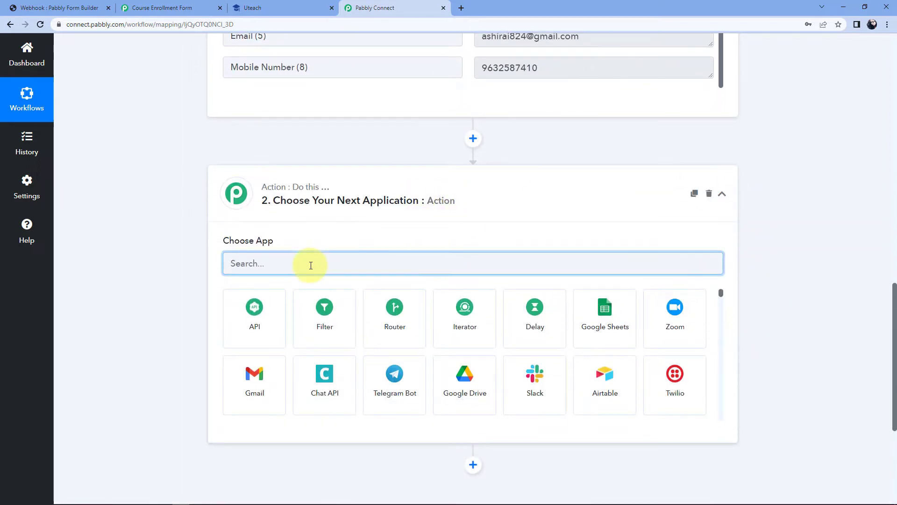
type("Utech")
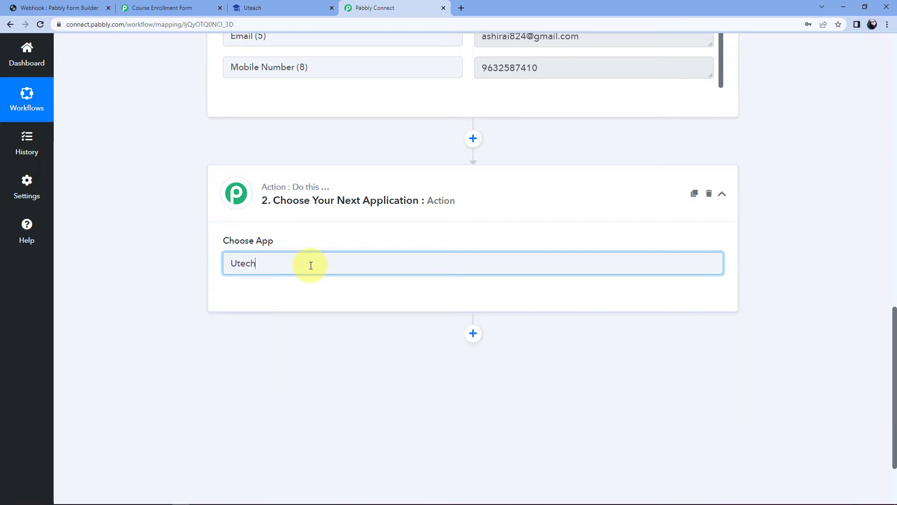
key("ctrl+a")
type("Utea")
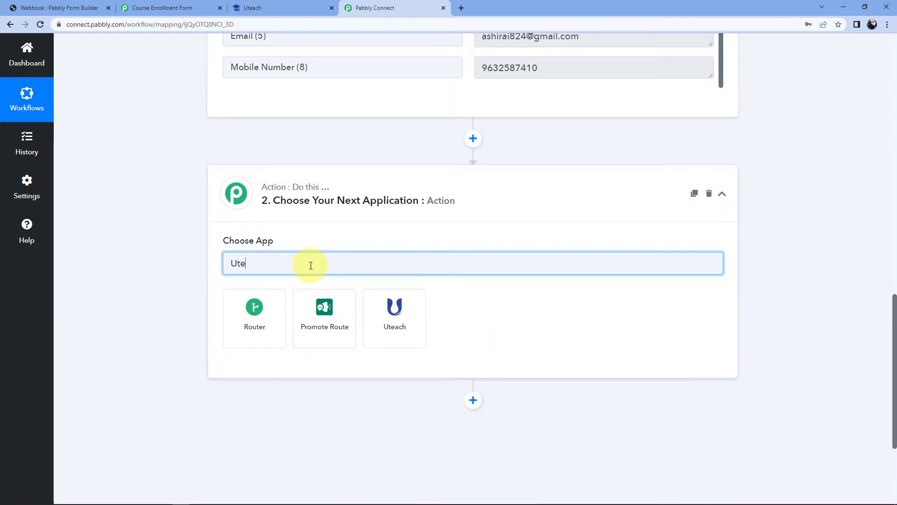
left_click(274, 320)
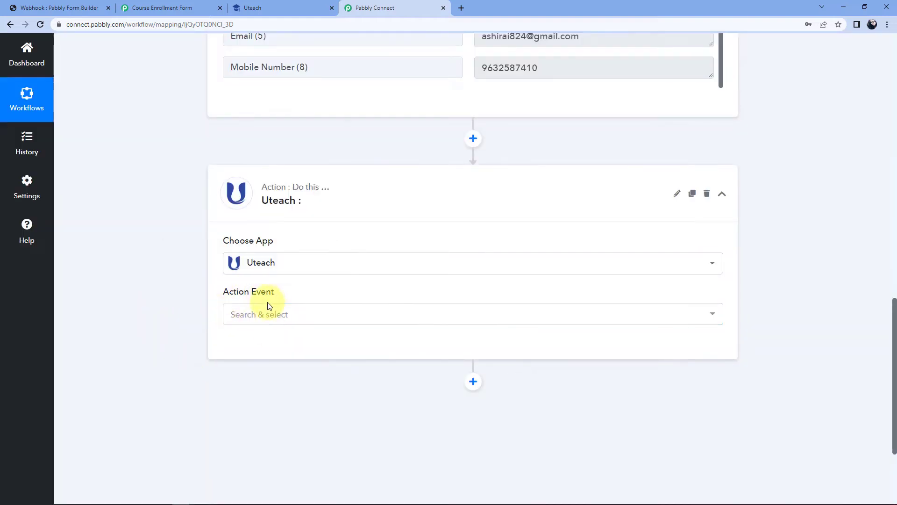
Set the action event to Create Student and open the Uteach account connection
left_click(293, 314)
scroll(161, 291, "down", 3)
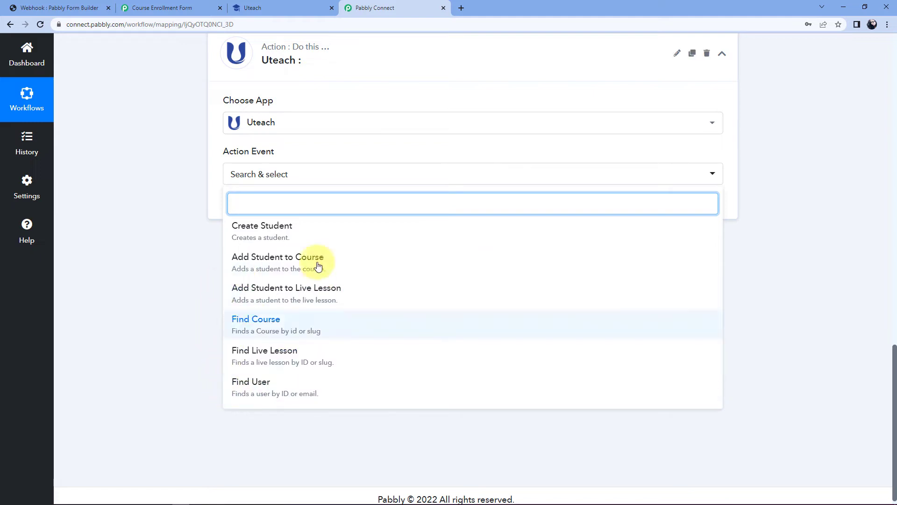
left_click(297, 232)
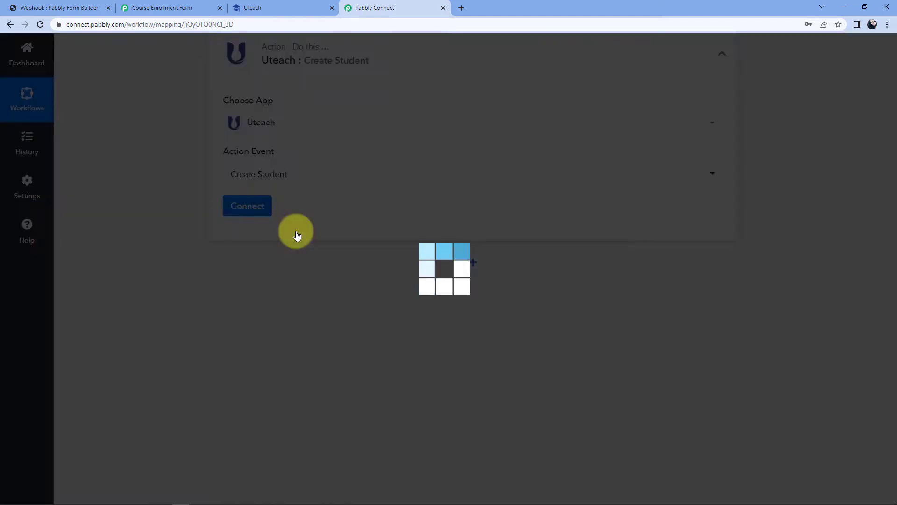
left_click(248, 206)
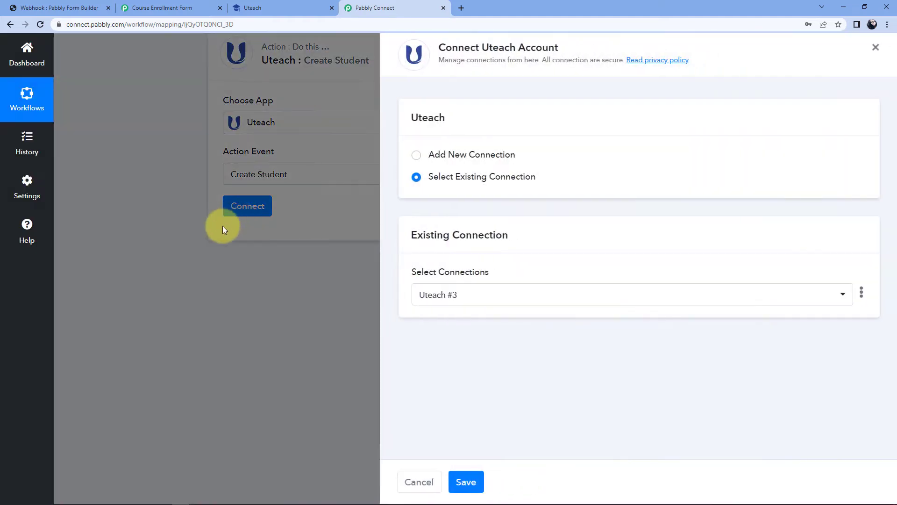
Choose Add New Connection for Uteach, then go to the Uteach dashboard
left_click(416, 156)
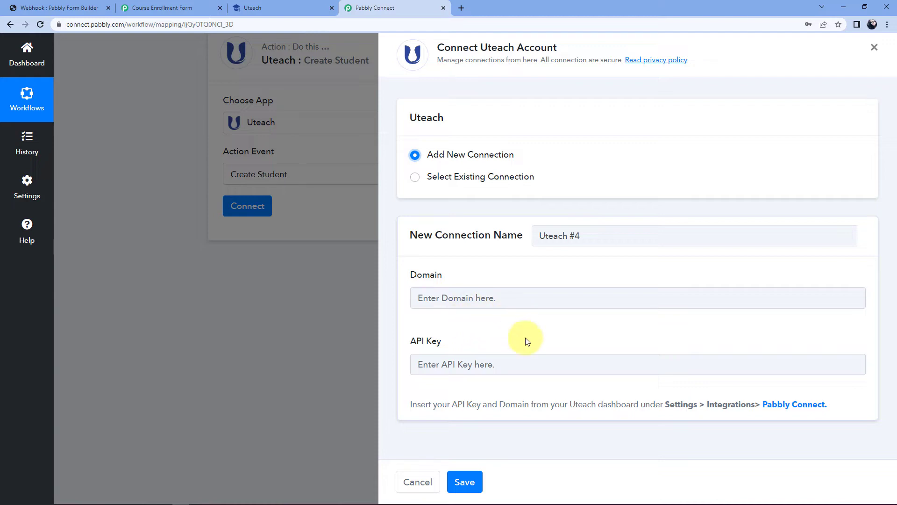
left_click(276, 3)
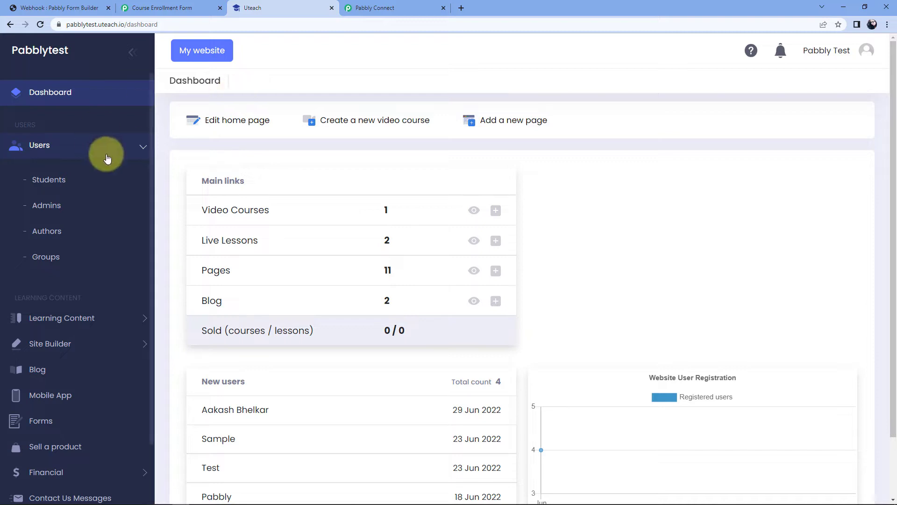
Copy the API key from the Pabbly Connect card under Uteach Settings > Integrations
left_click(136, 145)
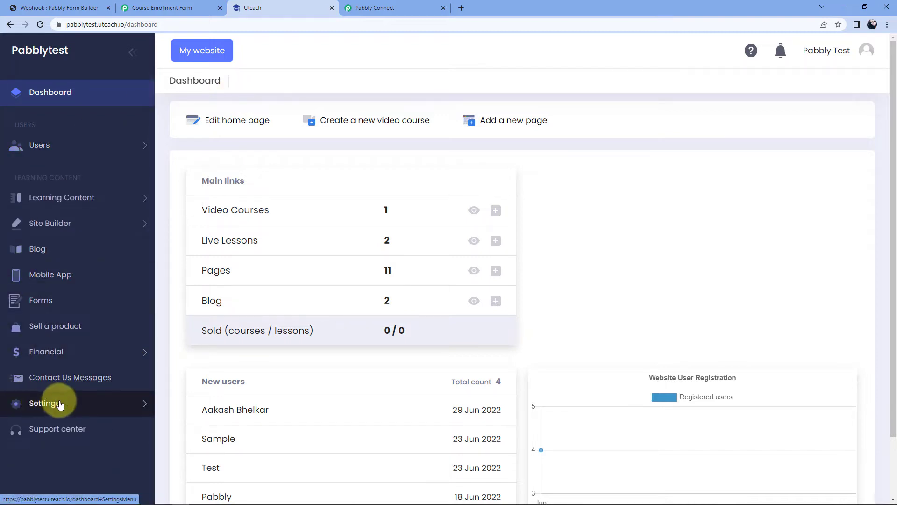
left_click(120, 405)
scroll(120, 404, "down", 2)
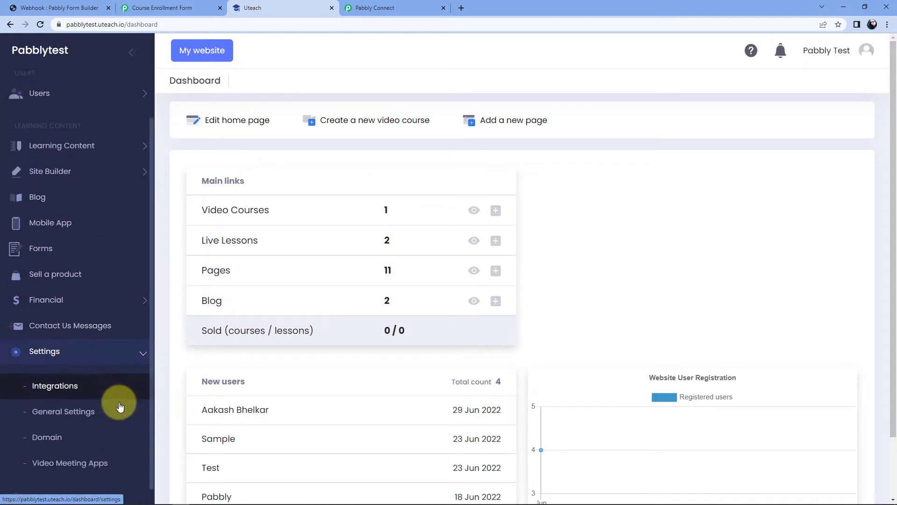
left_click(61, 374)
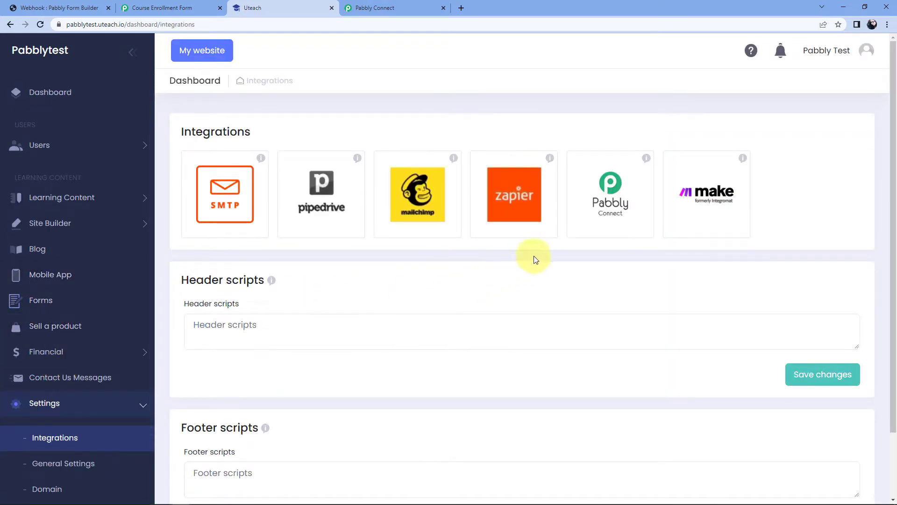
left_click(612, 191)
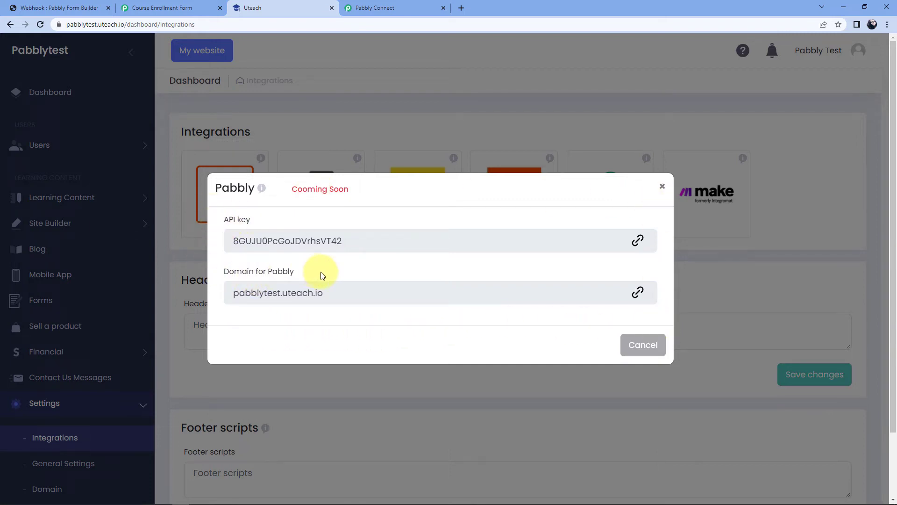
left_click(639, 241)
Paste the Uteach API key into the connection's API Key field
left_click(386, 9)
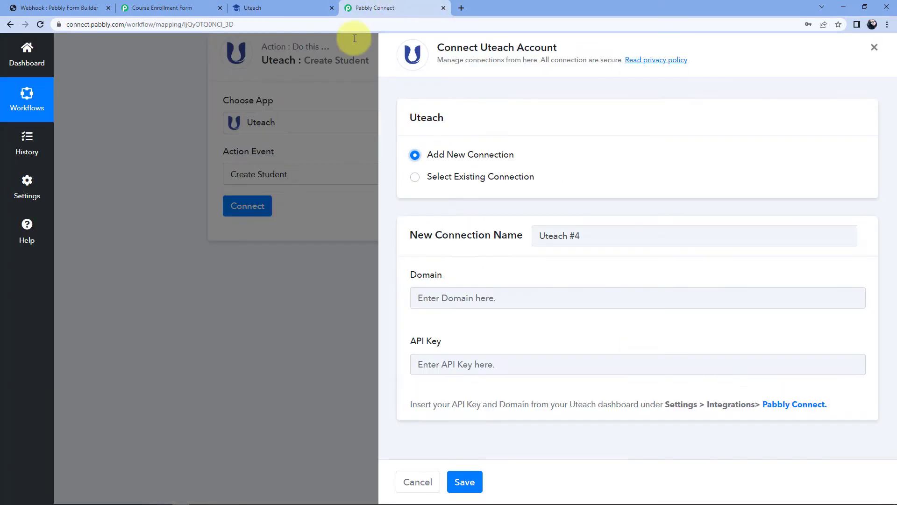
right_click(423, 364)
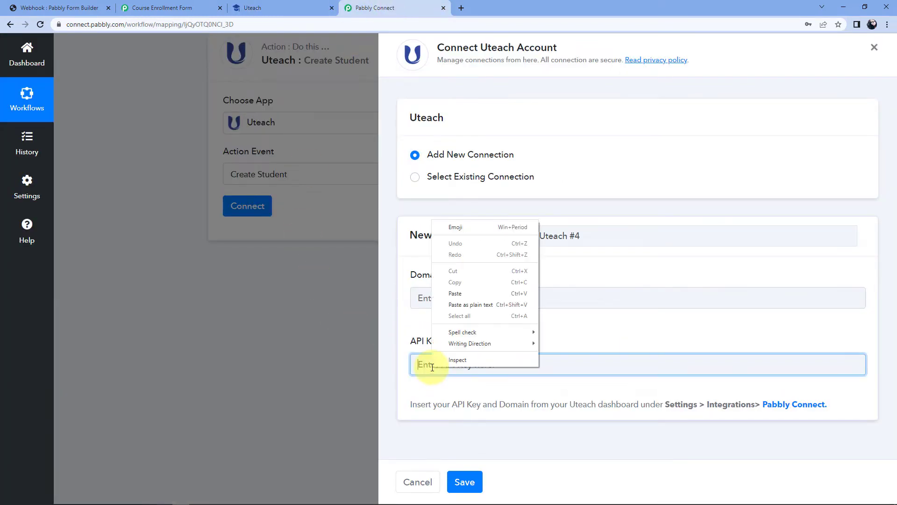
left_click(470, 293)
Paste the Uteach site domain into the Domain field and save the connection
left_click(262, 8)
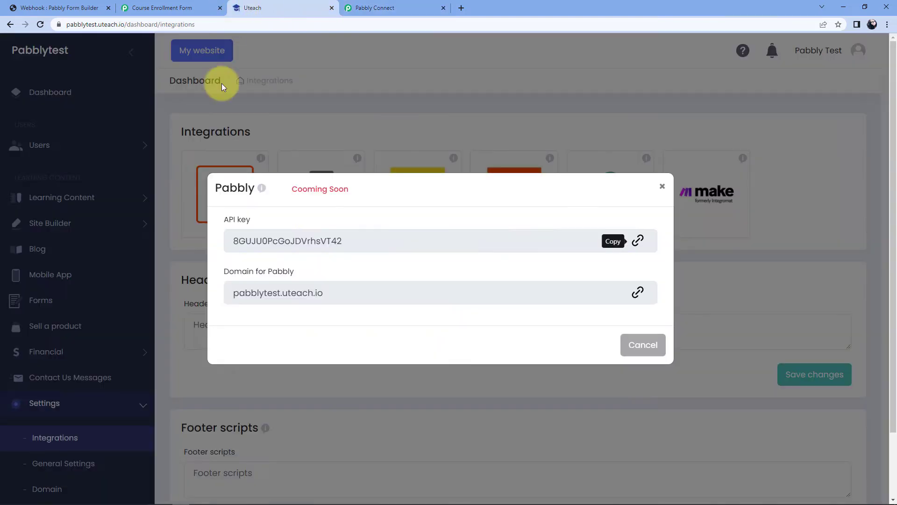
left_click(638, 295)
left_click(400, 8)
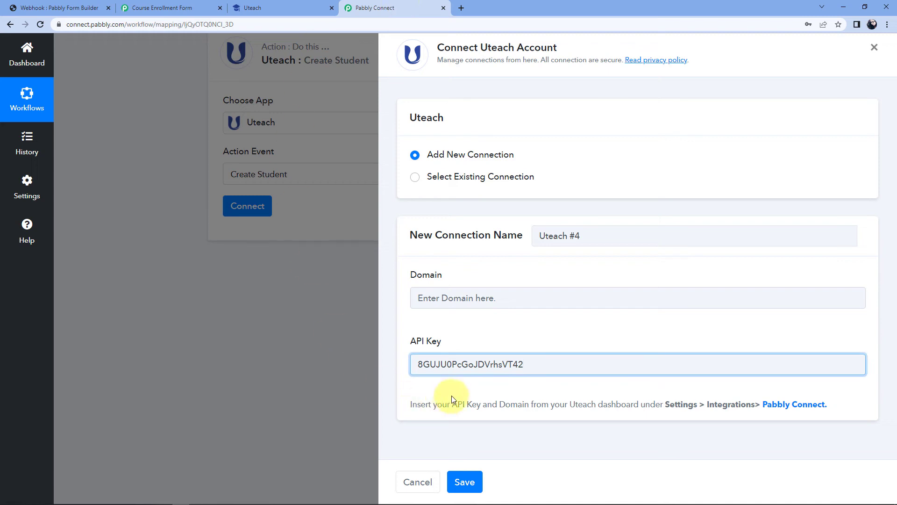
left_click(425, 297)
right_click(446, 300)
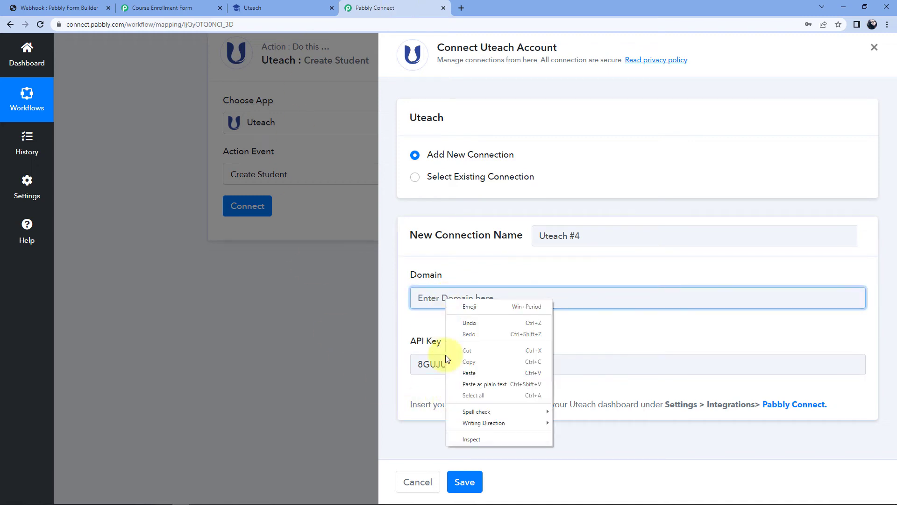
left_click(469, 373)
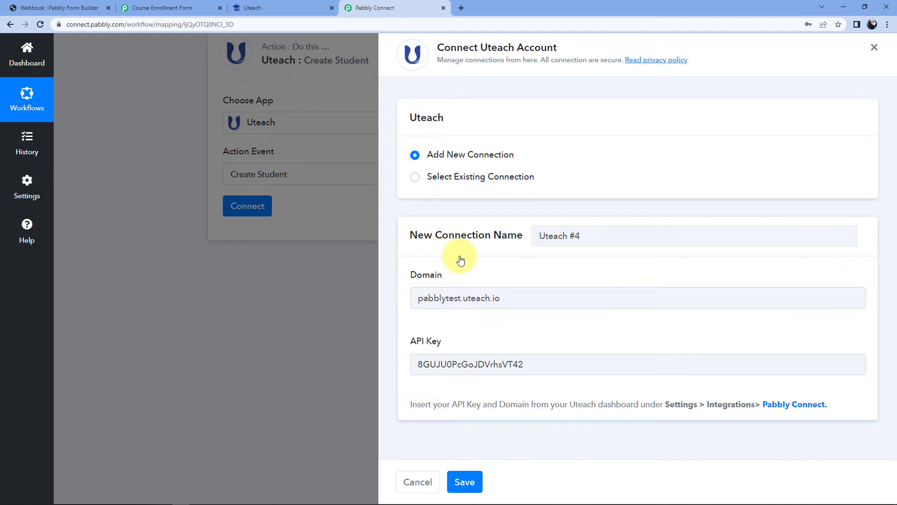
left_click(465, 482)
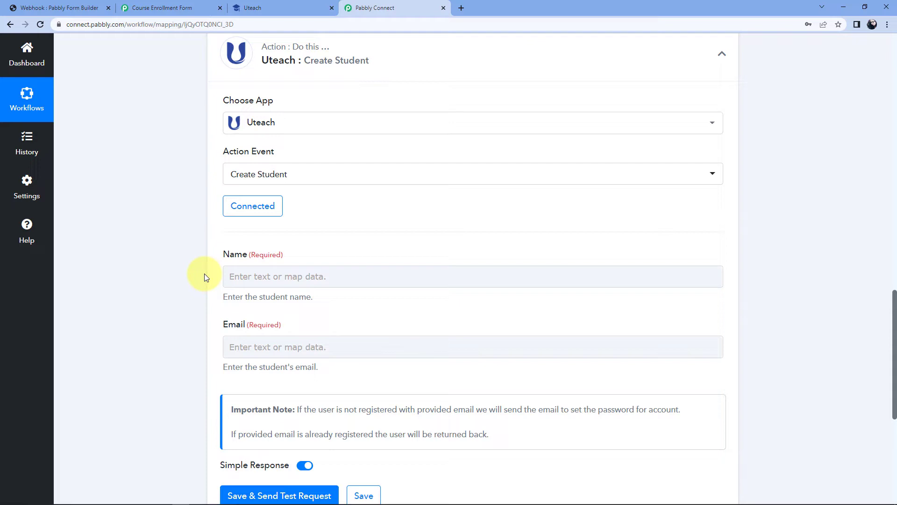
Review the First Name and Last Name values in the captured response
scroll(520, 241, "up", 8)
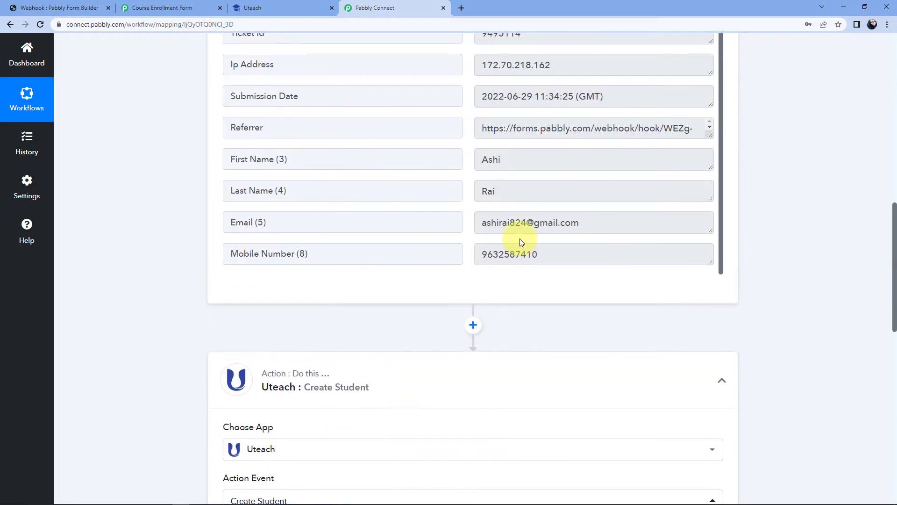
scroll(505, 318, "up", 1)
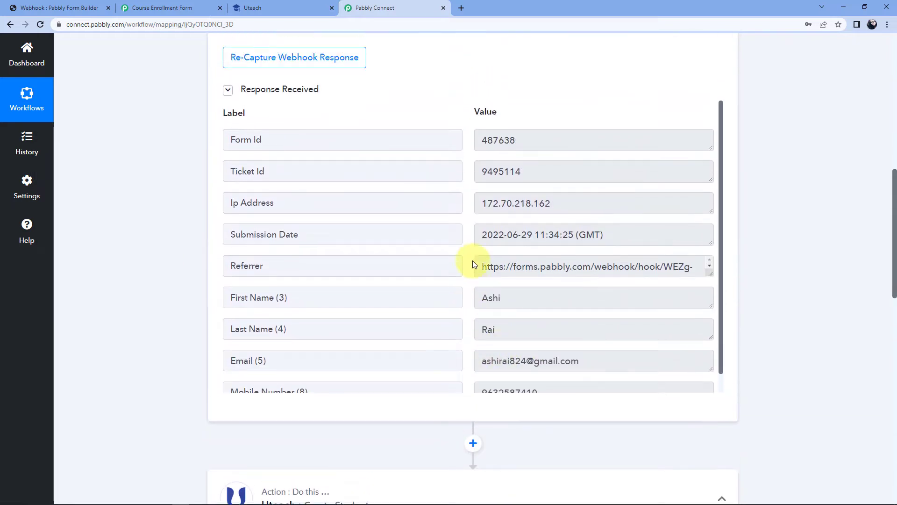
left_click_drag(505, 278, 478, 276)
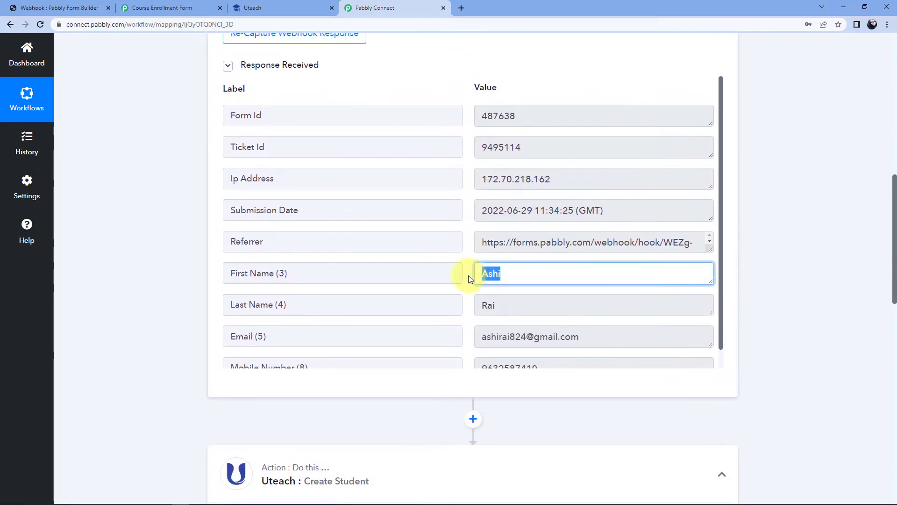
left_click(472, 307)
key("ctrl+a")
left_click(481, 286)
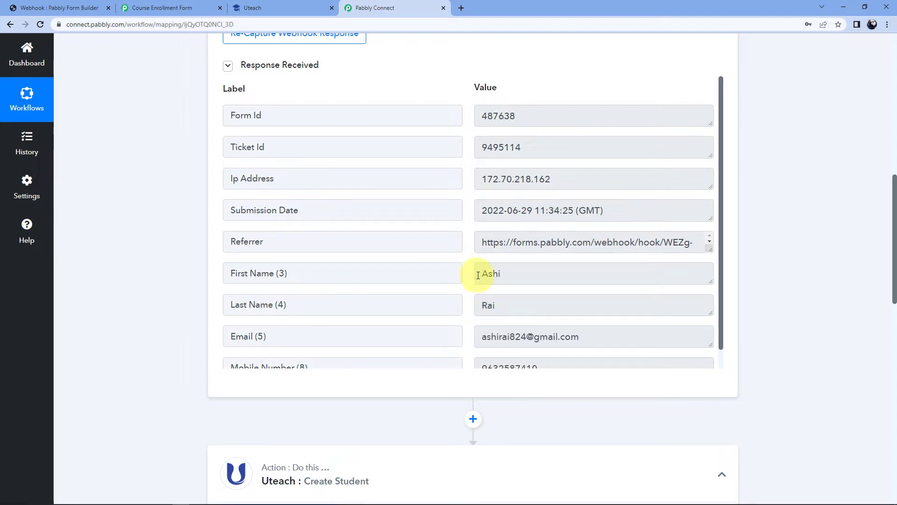
scroll(150, 299, "down", 5)
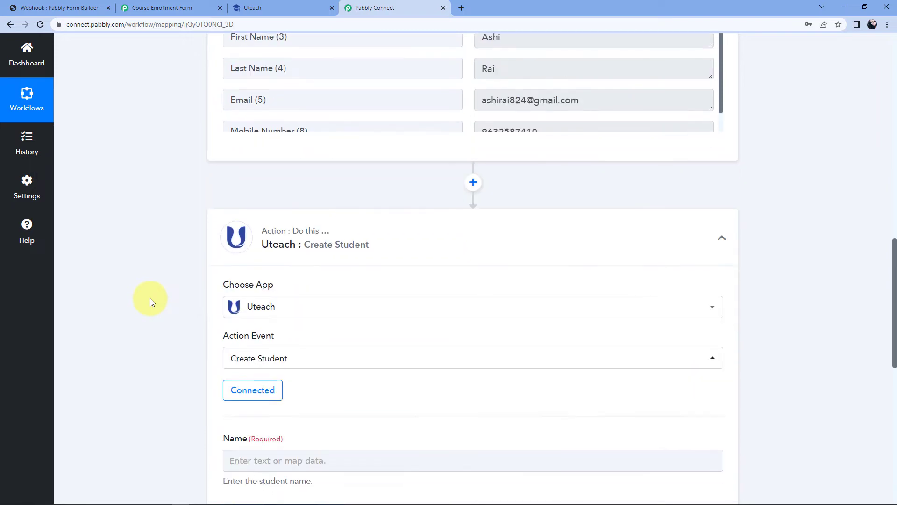
scroll(150, 298, "down", 4)
scroll(176, 255, "down", 1)
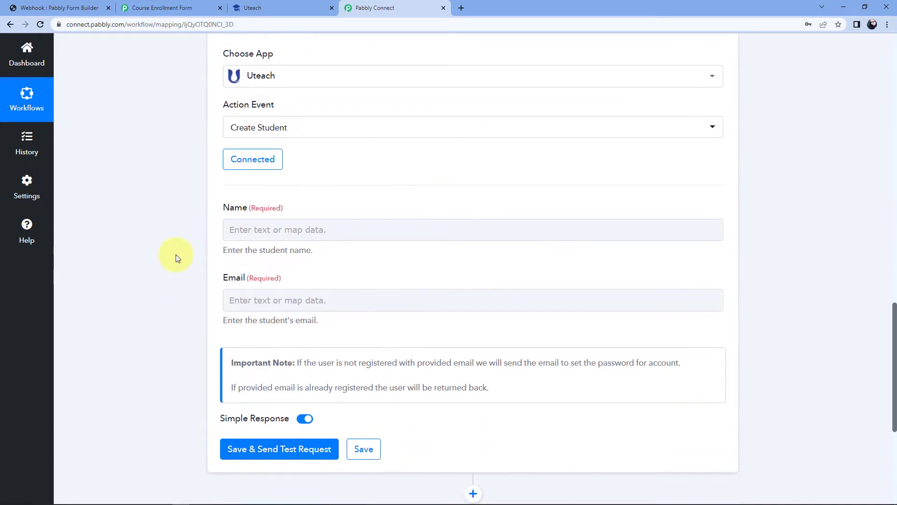
Map the form's First Name and Last Name into the student Name field
left_click(249, 229)
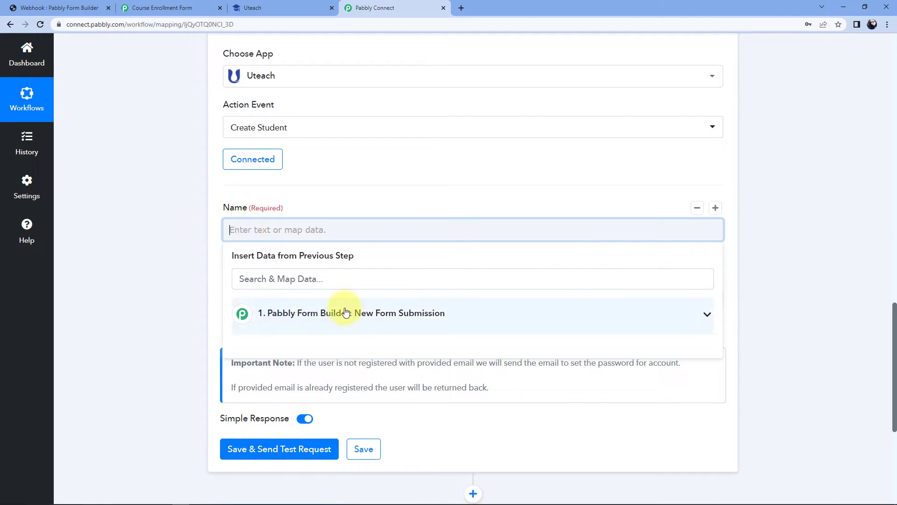
left_click(359, 311)
scroll(181, 304, "down", 2)
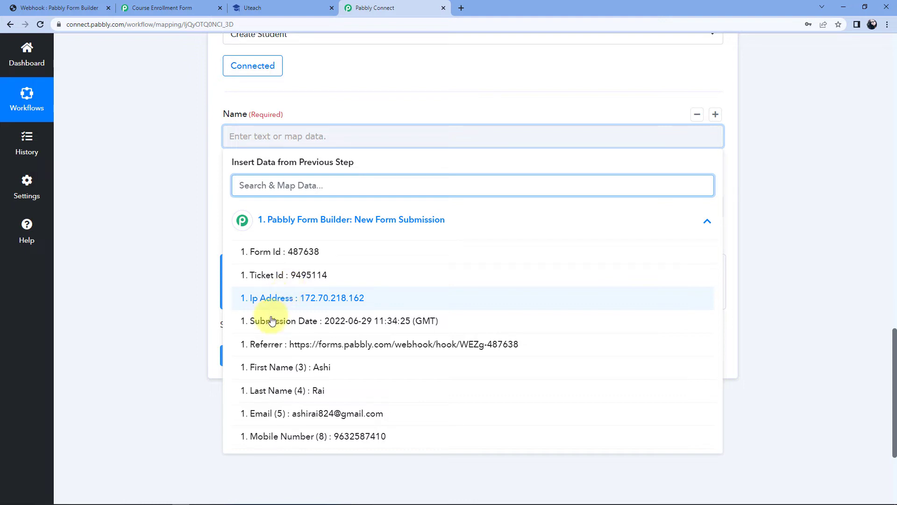
left_click(331, 369)
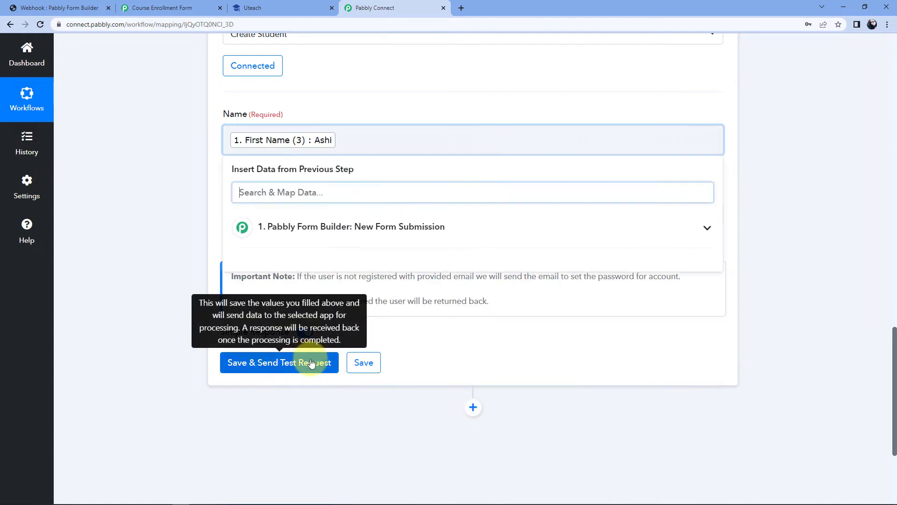
left_click(311, 229)
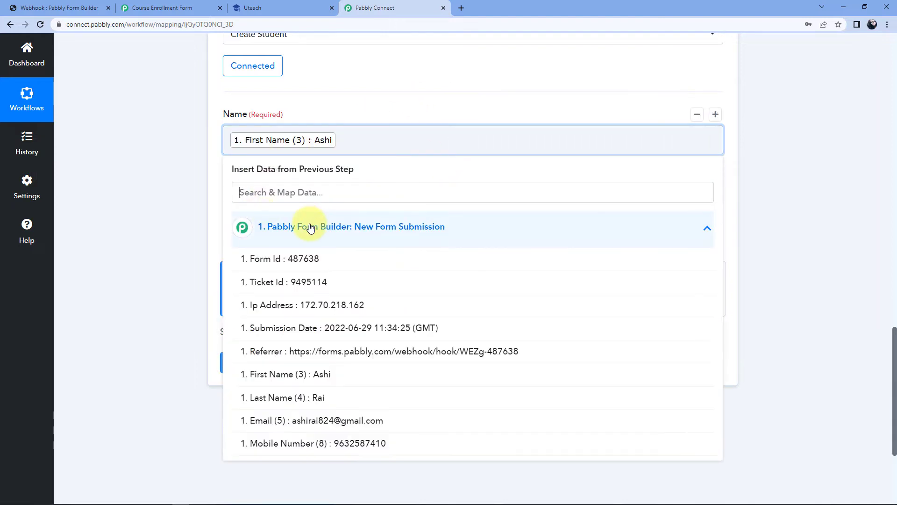
left_click(304, 401)
left_click(151, 190)
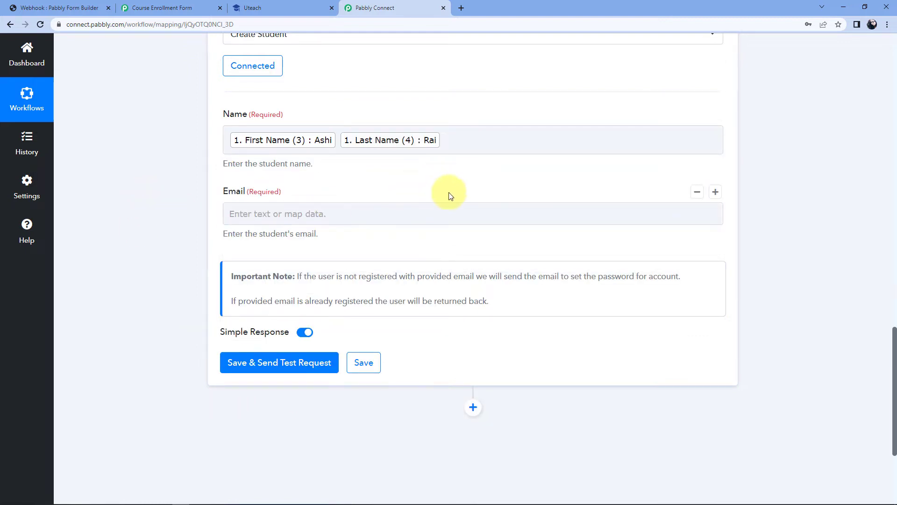
scroll(468, 196, "up", 10)
left_click_drag(585, 242, 602, 228)
left_click(471, 238)
Map the student Email field to the form submission's '1. Email (5)' answer
scroll(470, 239, "down", 1)
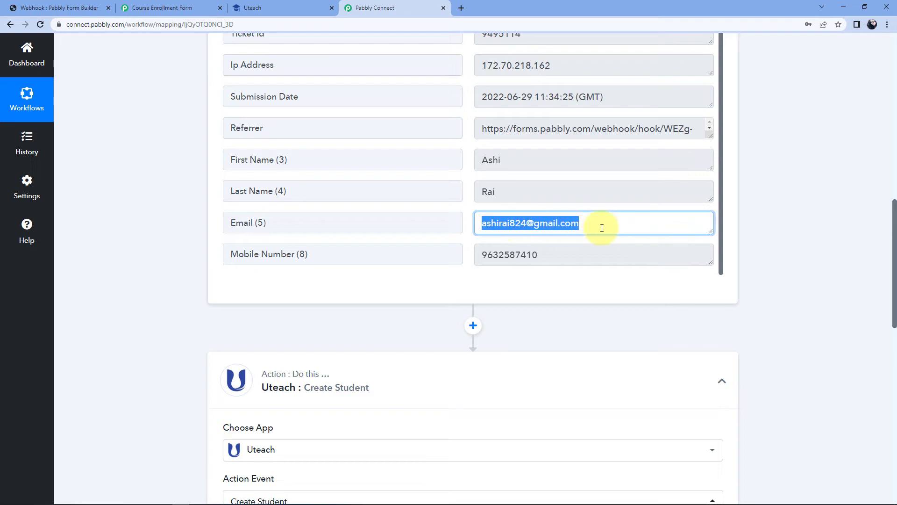
scroll(170, 298, "down", 6)
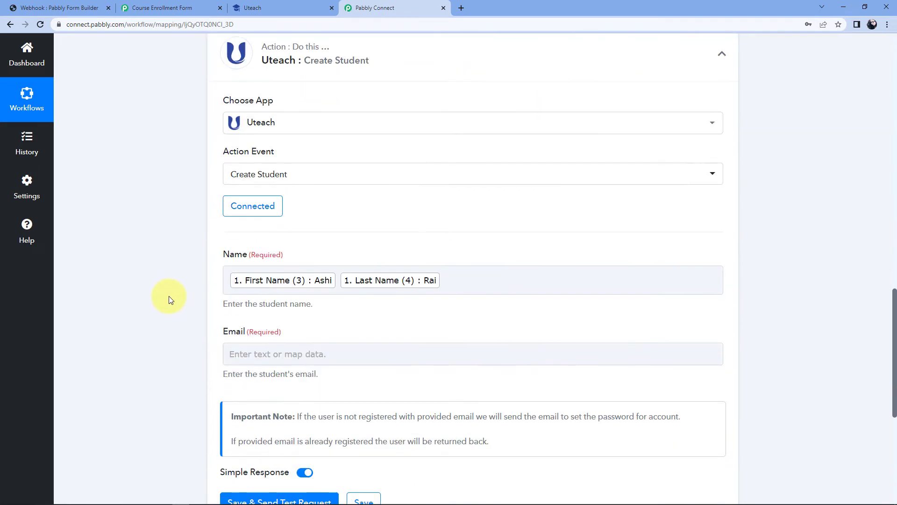
scroll(170, 300, "down", 1)
left_click(241, 307)
scroll(226, 358, "down", 1)
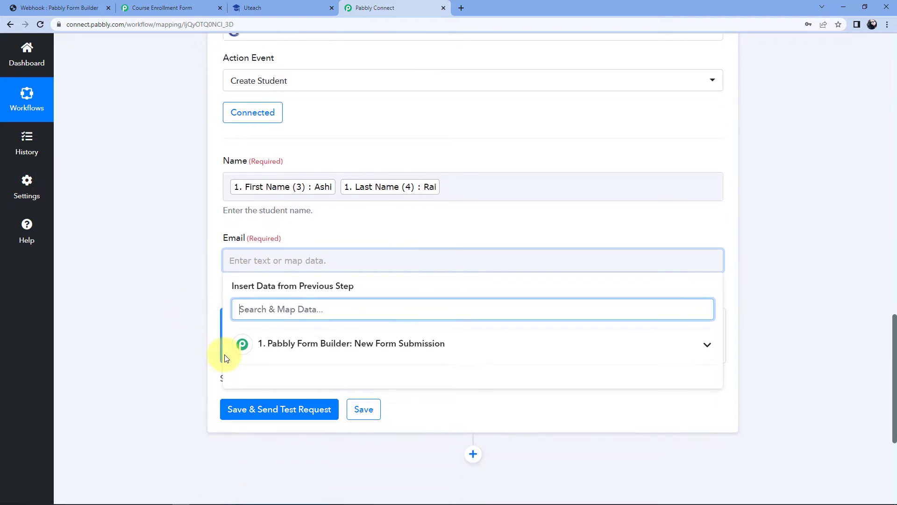
left_click(345, 342)
scroll(189, 328, "down", 3)
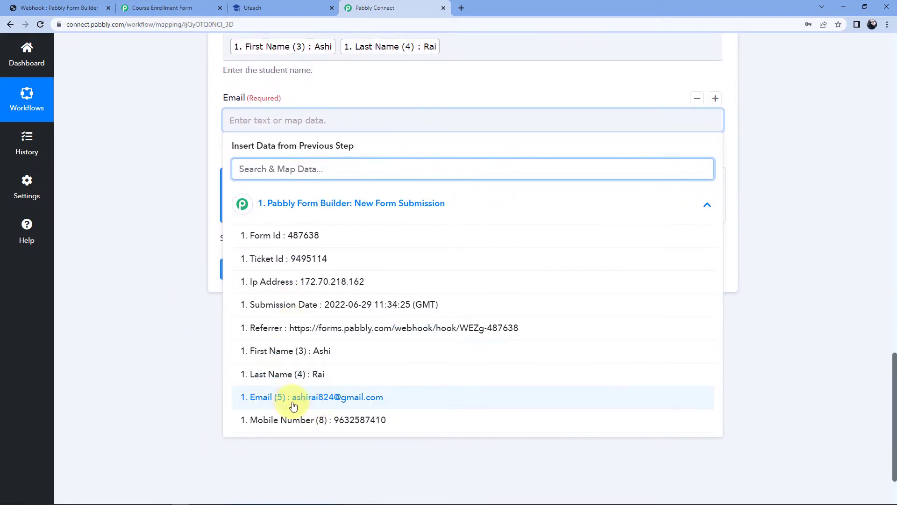
left_click(286, 402)
left_click(168, 209)
Save and test the Create Student step, which returns a new student with Id 6
scroll(169, 209, "up", 2)
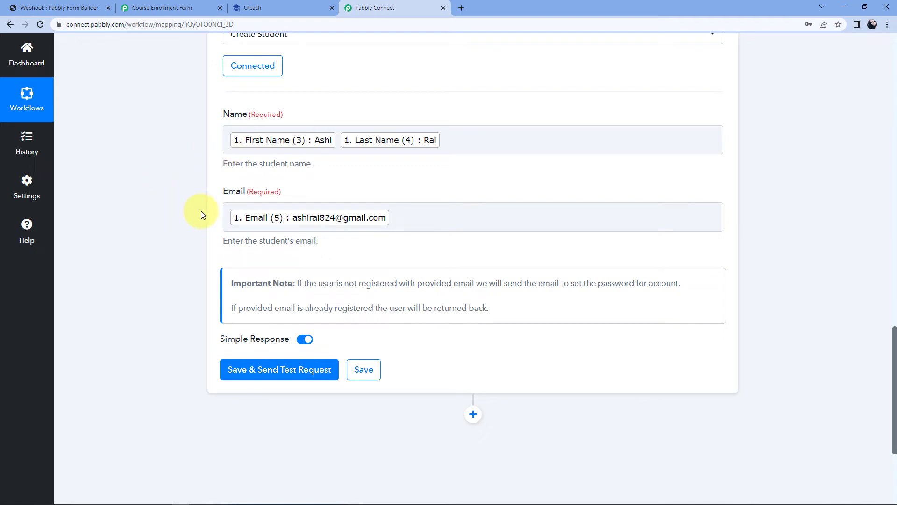
left_click(279, 372)
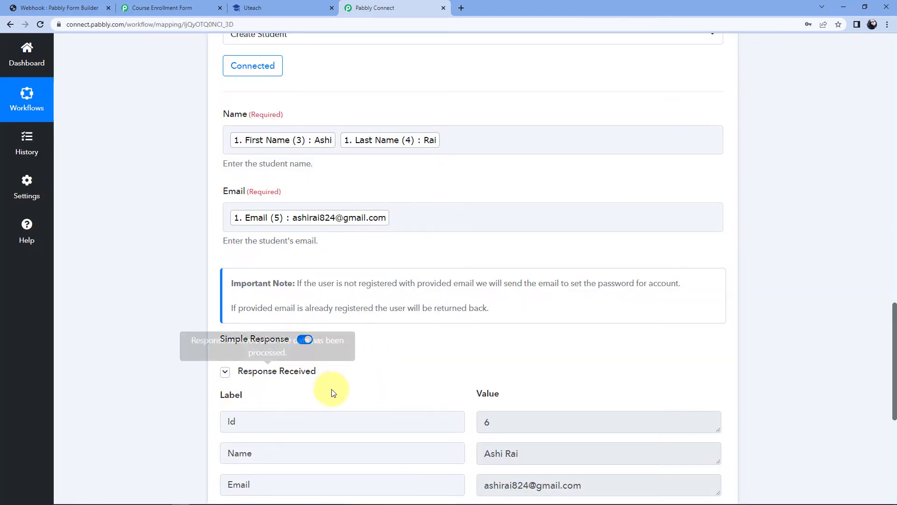
scroll(467, 364, "down", 2)
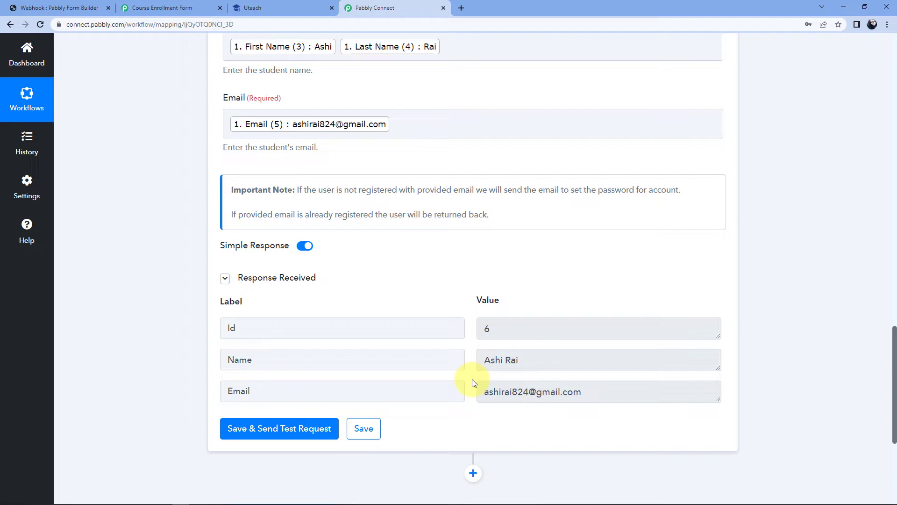
Check that Uteach's Students list shows the new test student as entry #6, then return to Pabbly Connect
left_click(271, 6)
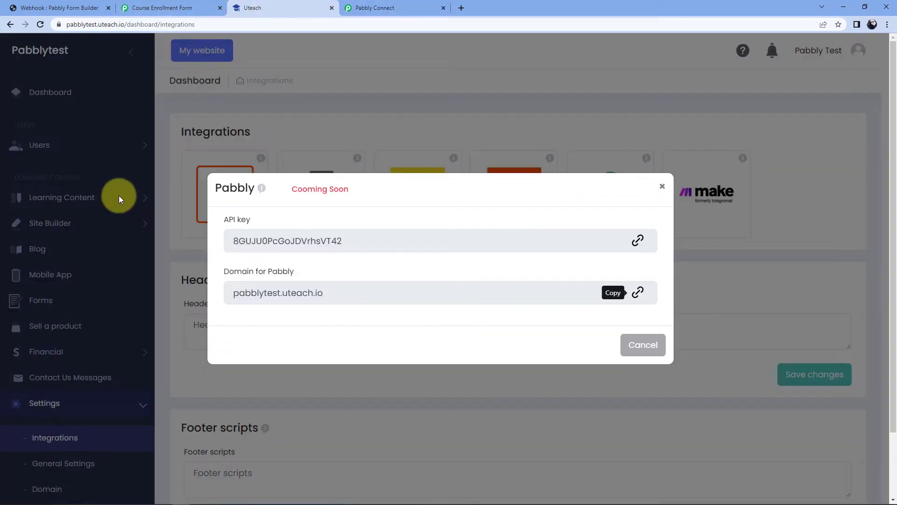
left_click(663, 187)
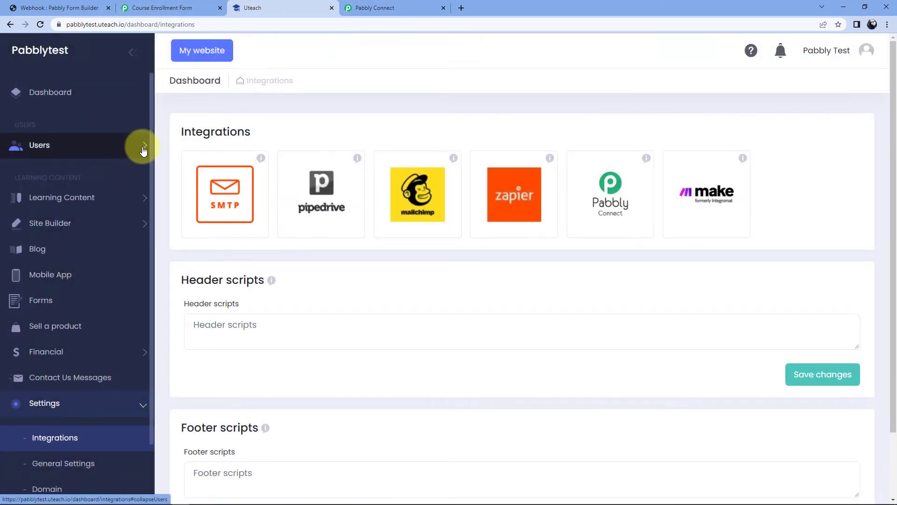
left_click(117, 146)
left_click(56, 183)
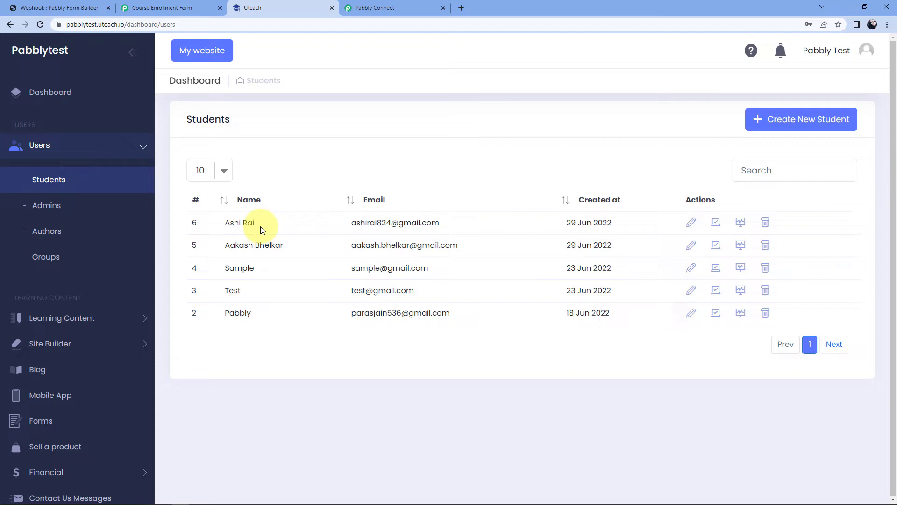
left_click_drag(256, 226, 225, 224)
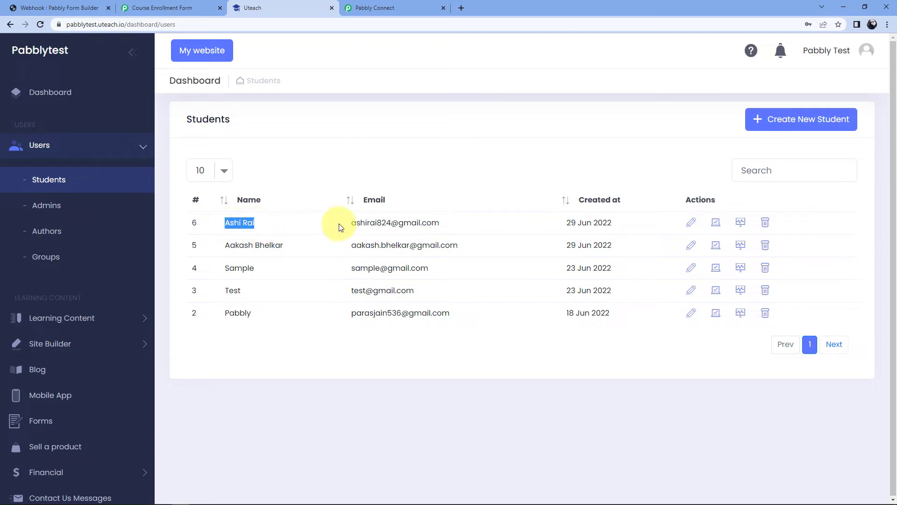
left_click_drag(349, 224, 453, 227)
left_click(435, 161)
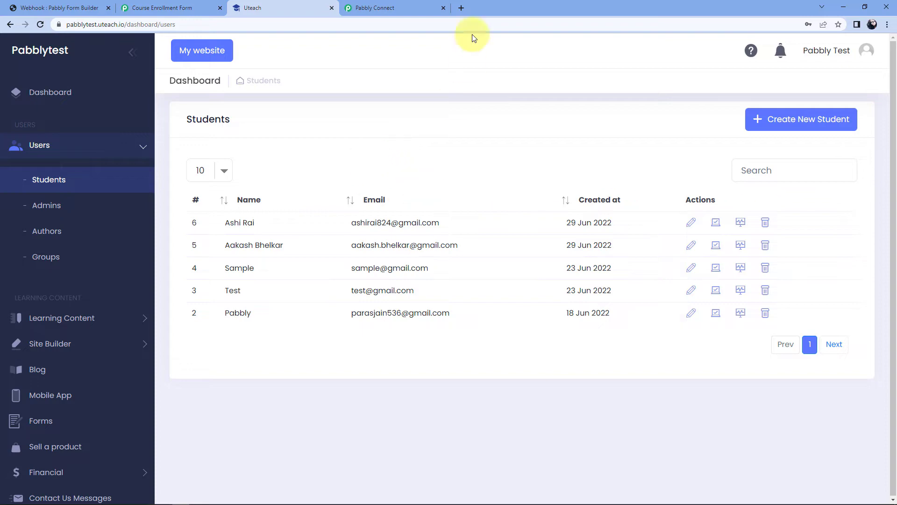
left_click(406, 8)
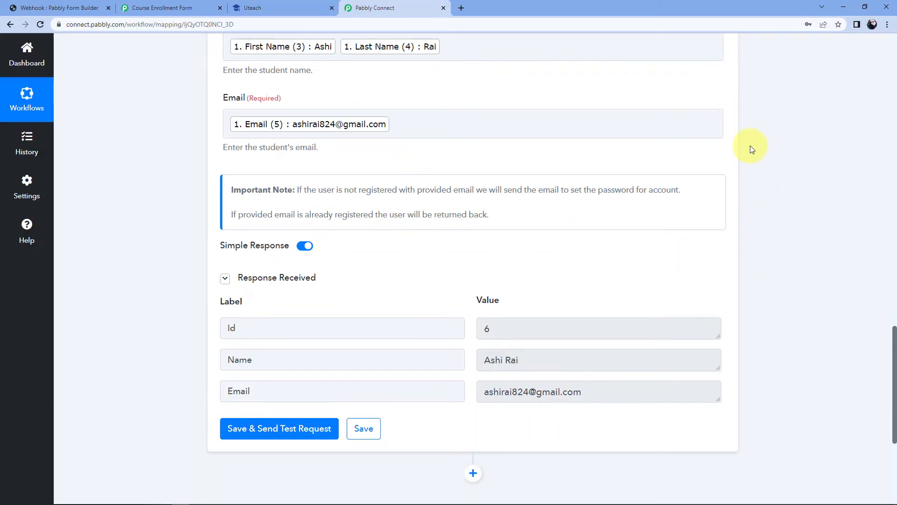
Add a new Uteach action step using the Add Student to Course event
scroll(752, 148, "down", 5)
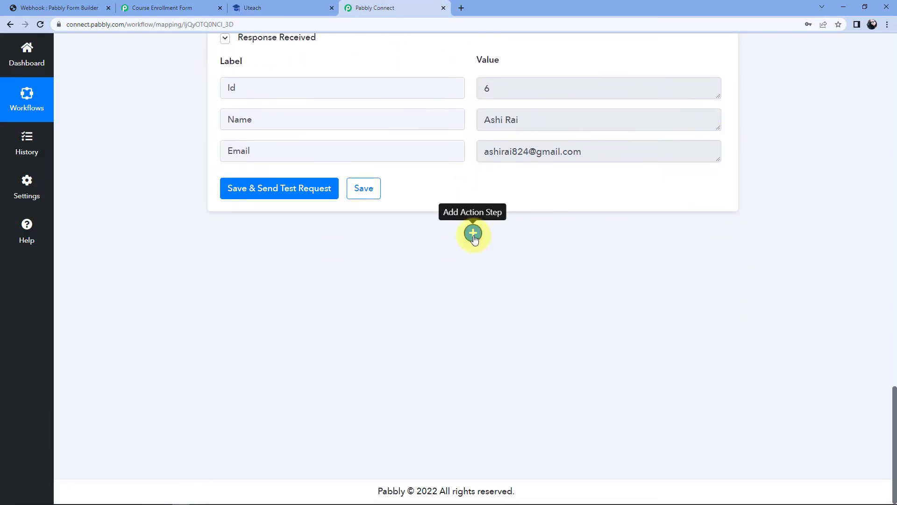
left_click(473, 233)
scroll(373, 243, "down", 3)
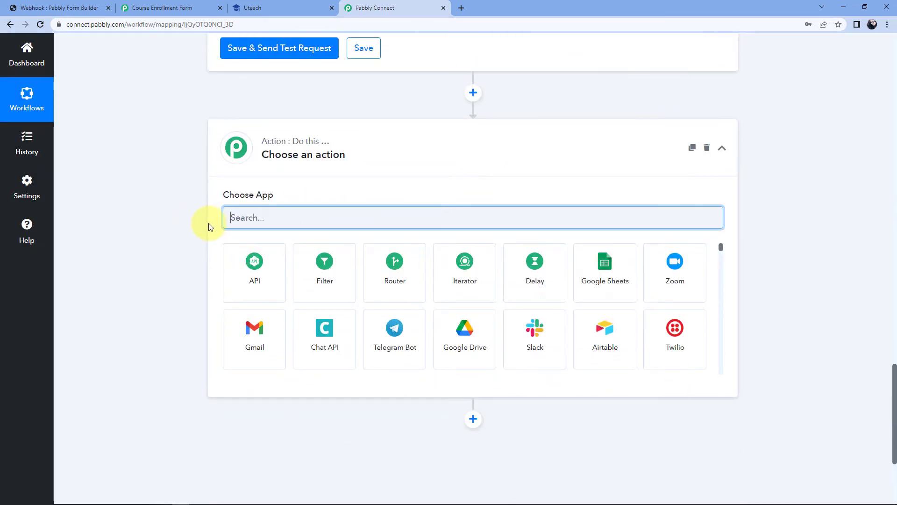
type("ea")
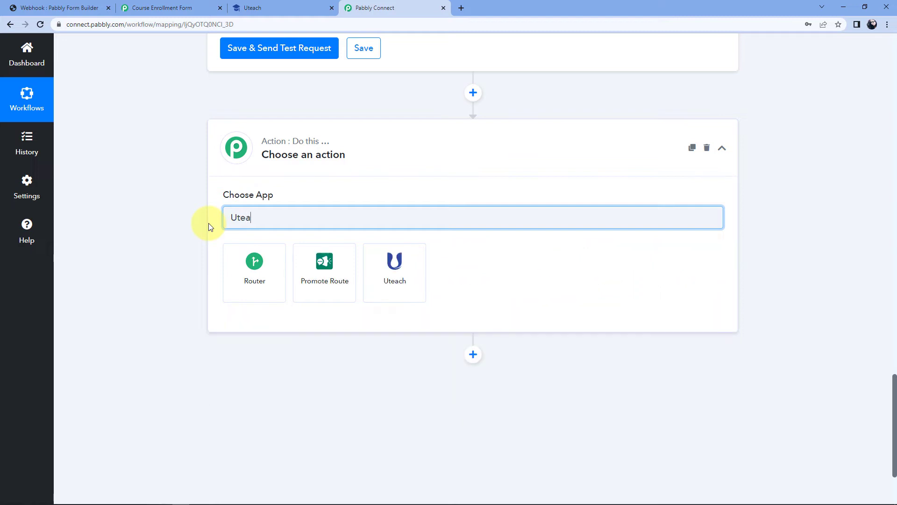
left_click(265, 267)
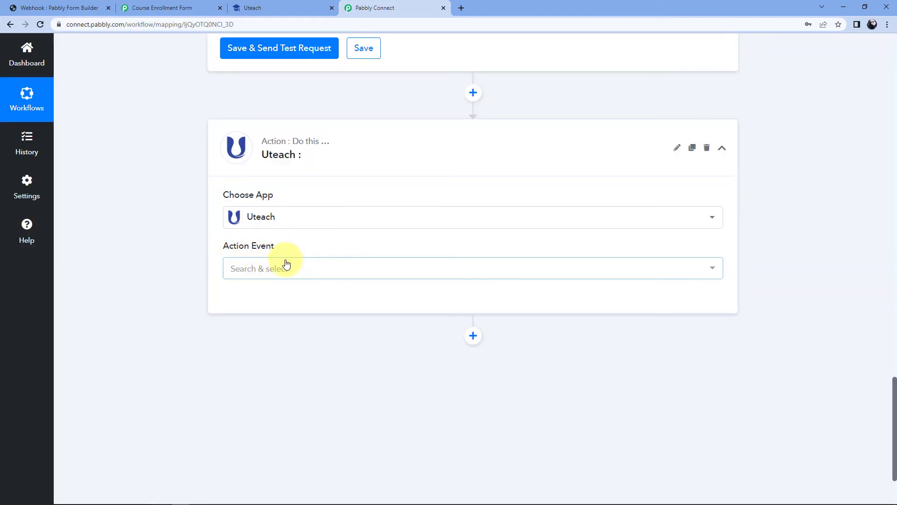
left_click(287, 266)
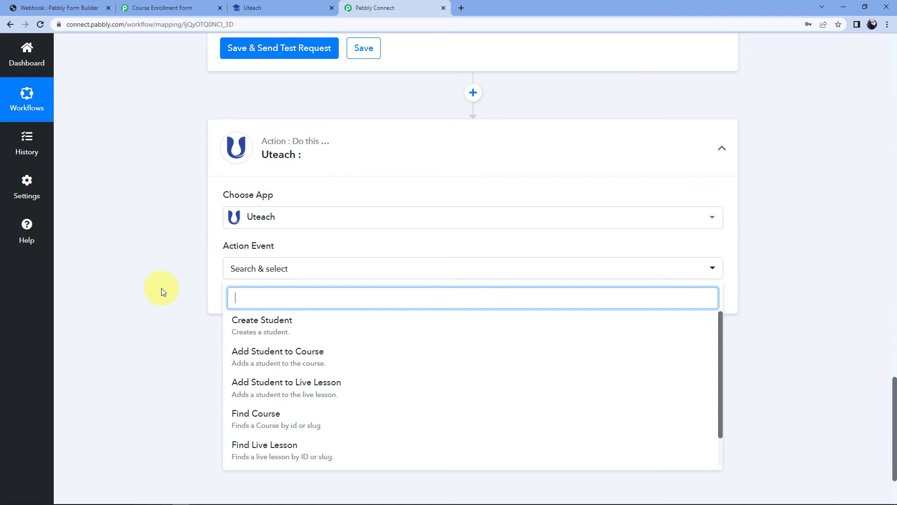
left_click(289, 360)
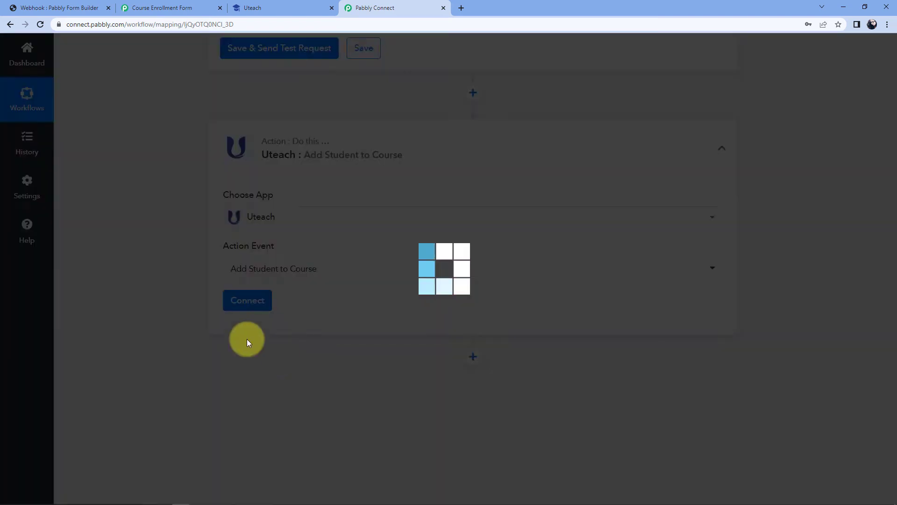
Connect the step through the existing Uteach #4 connection and save
left_click(260, 302)
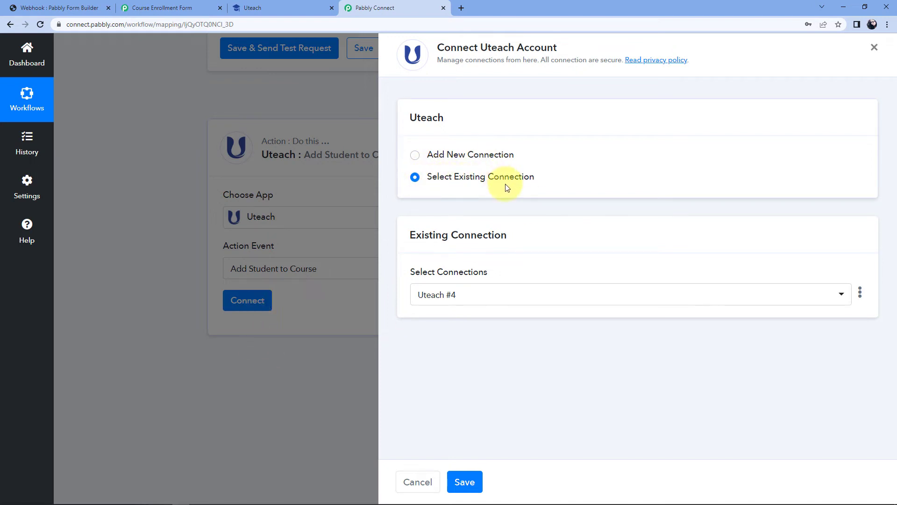
left_click(427, 296)
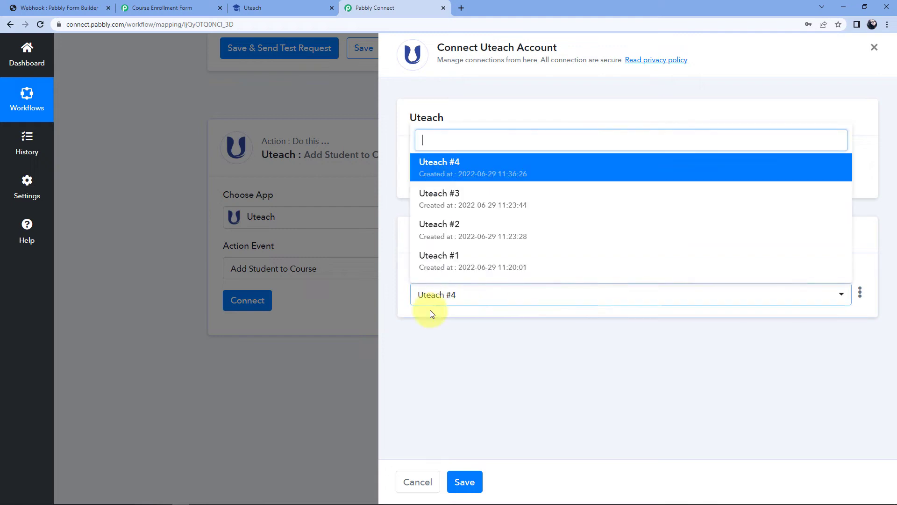
left_click(428, 163)
left_click(465, 482)
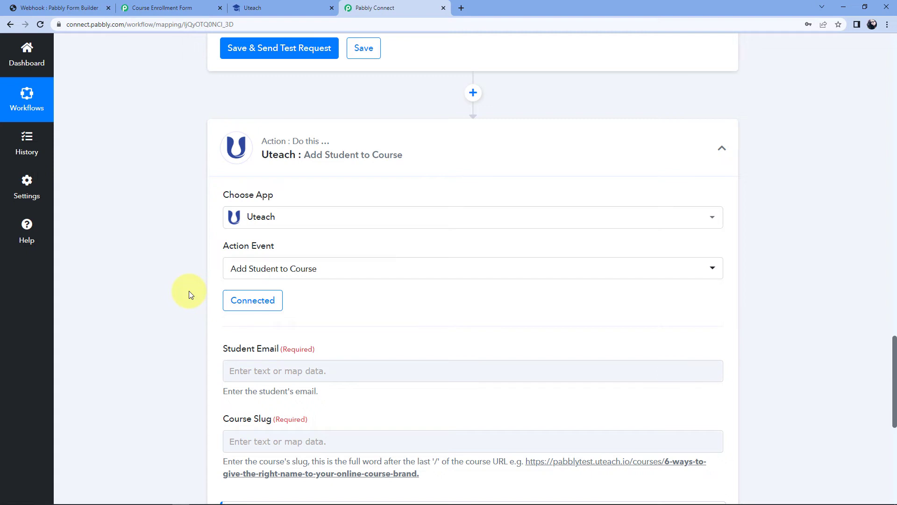
Map Student Email to the form submission's '1. Email (5)' answer, then bring up Uteach
scroll(189, 290, "down", 2)
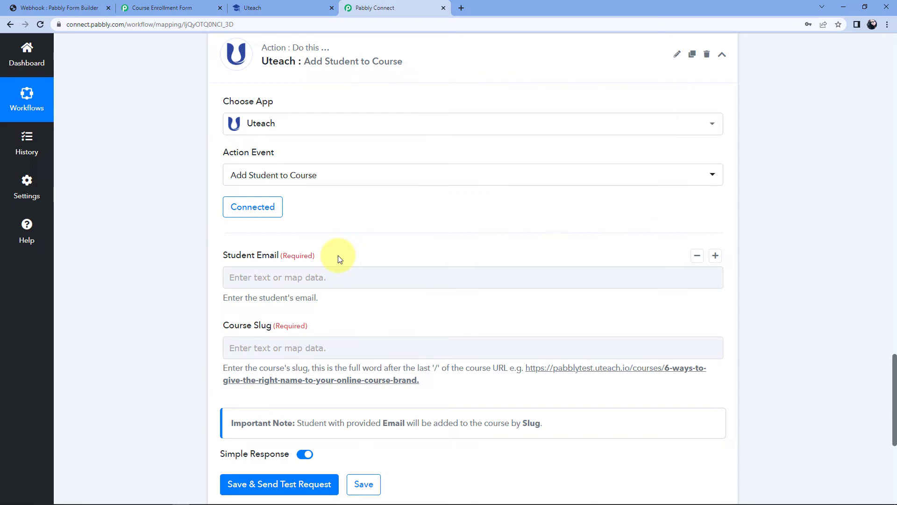
left_click(248, 277)
scroll(181, 274, "down", 2)
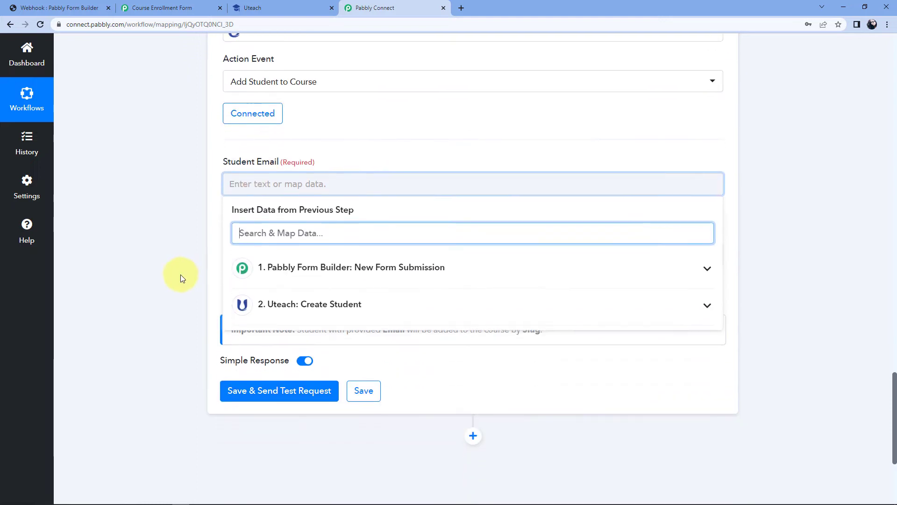
left_click(331, 270)
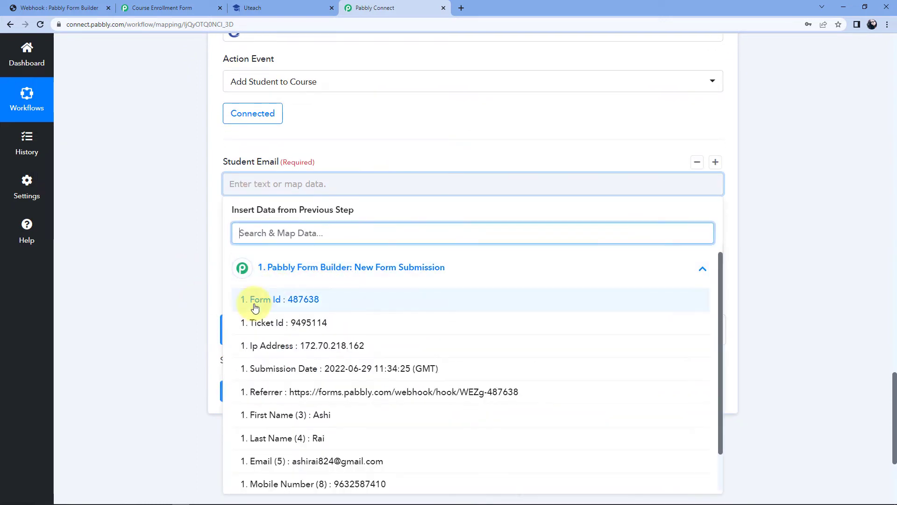
scroll(350, 354, "down", 1)
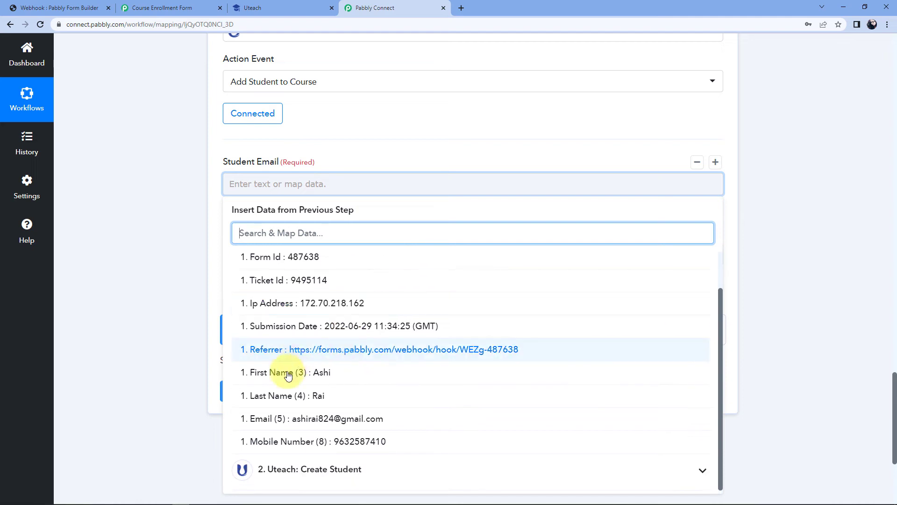
left_click(294, 418)
left_click(184, 257)
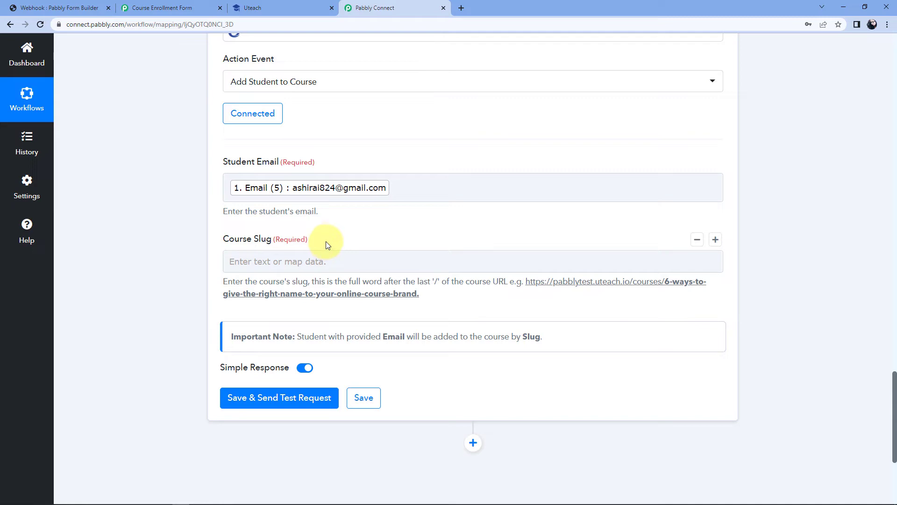
left_click(276, 5)
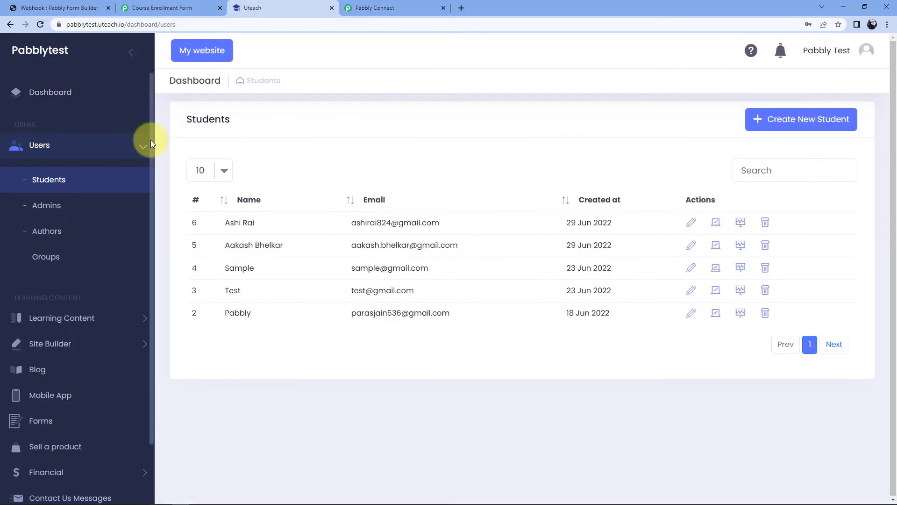
Copy the course URL from Learning Content > Courses and load it in a new tab
left_click(141, 145)
left_click(135, 199)
left_click(63, 232)
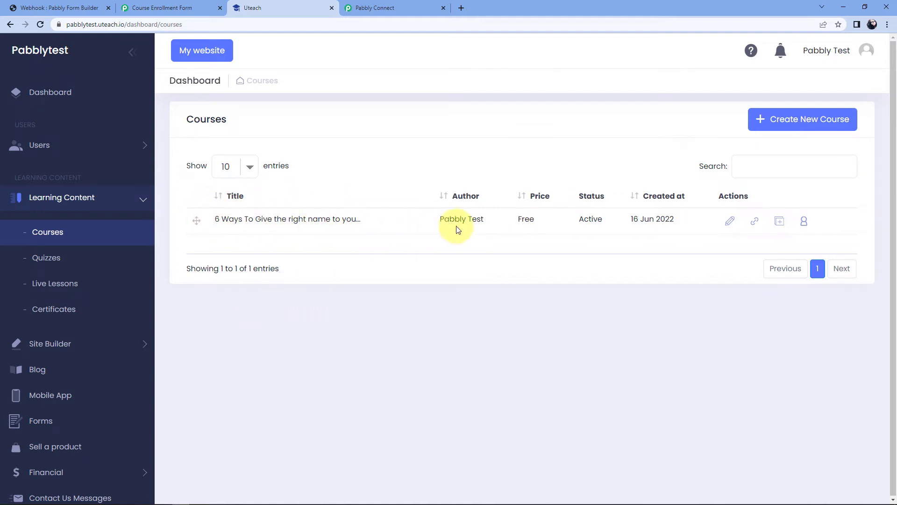
left_click(755, 225)
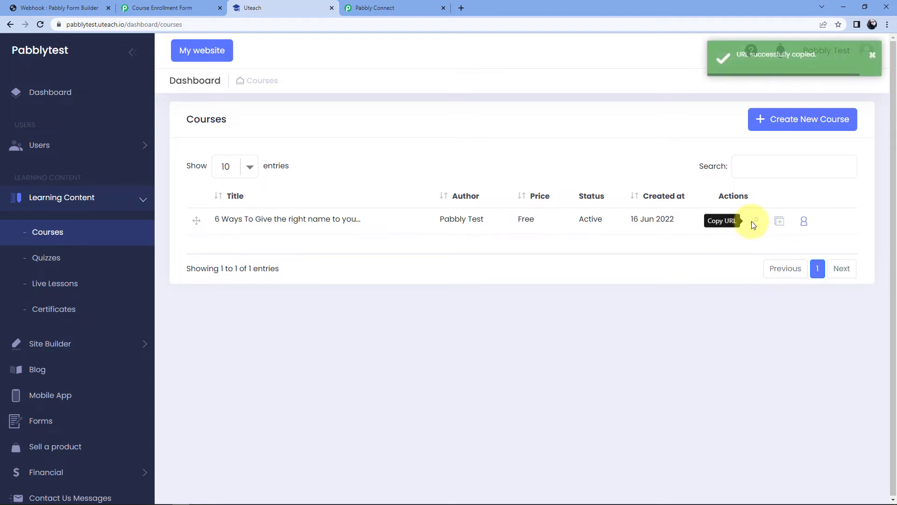
left_click(461, 8)
key("ctrl+v")
key("Return")
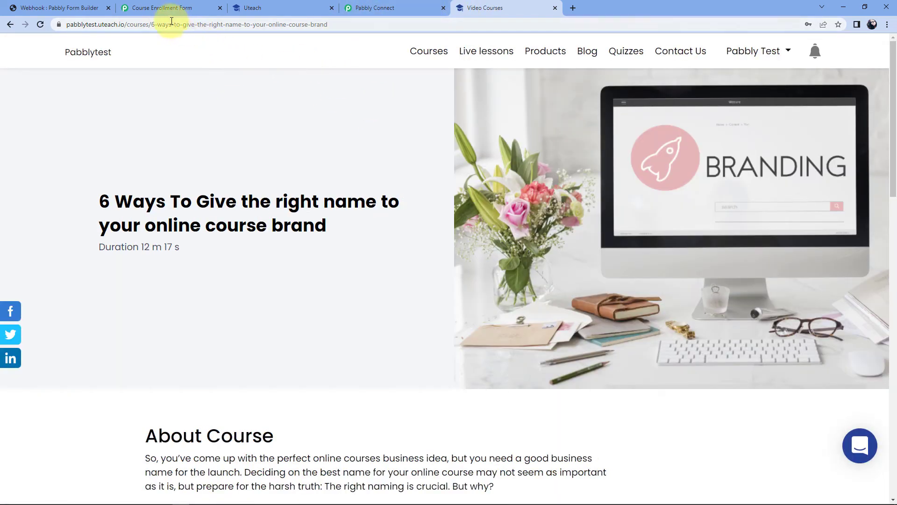
Copy the slug '6-ways-to-give-the-right-name-to-your-online-course-brand' from the address bar
left_click(153, 24)
left_click(155, 24)
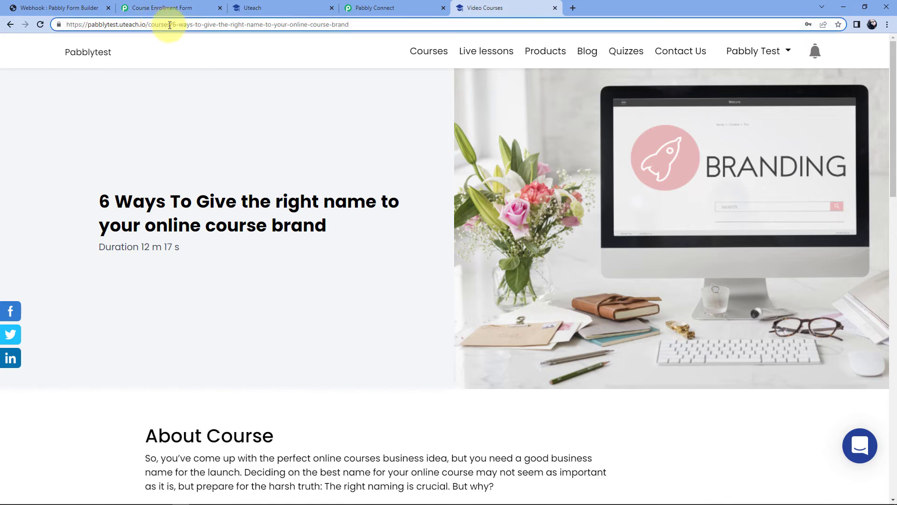
left_click_drag(174, 24, 356, 24)
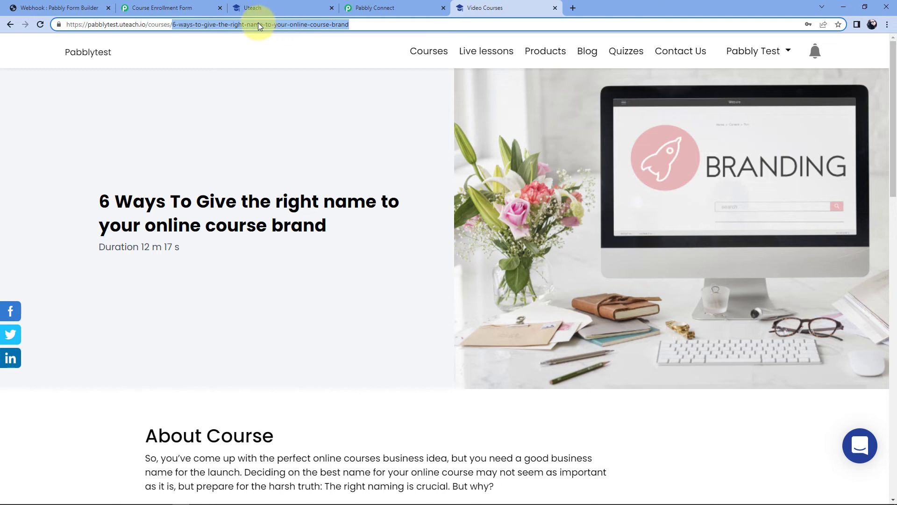
right_click(258, 24)
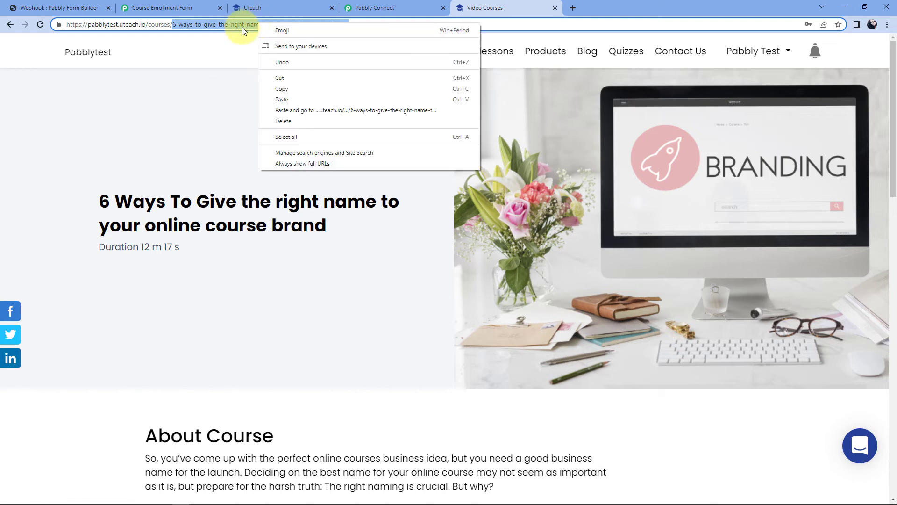
left_click(291, 90)
left_click(412, 6)
Paste '6-ways-to-give-the-right-name-to-your-online-course-brand' into the Course Slug field
left_click(264, 260)
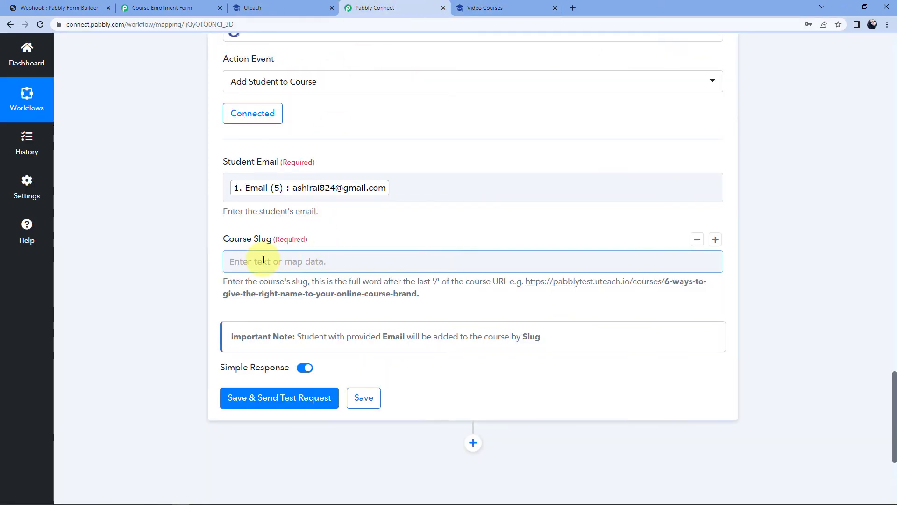
right_click(266, 258)
left_click(284, 332)
left_click(164, 284)
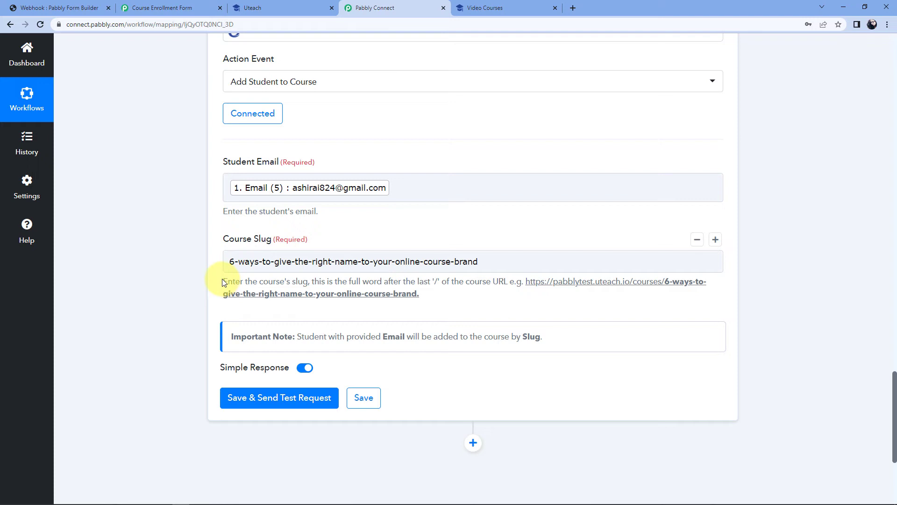
left_click_drag(223, 279, 436, 301)
left_click(433, 303)
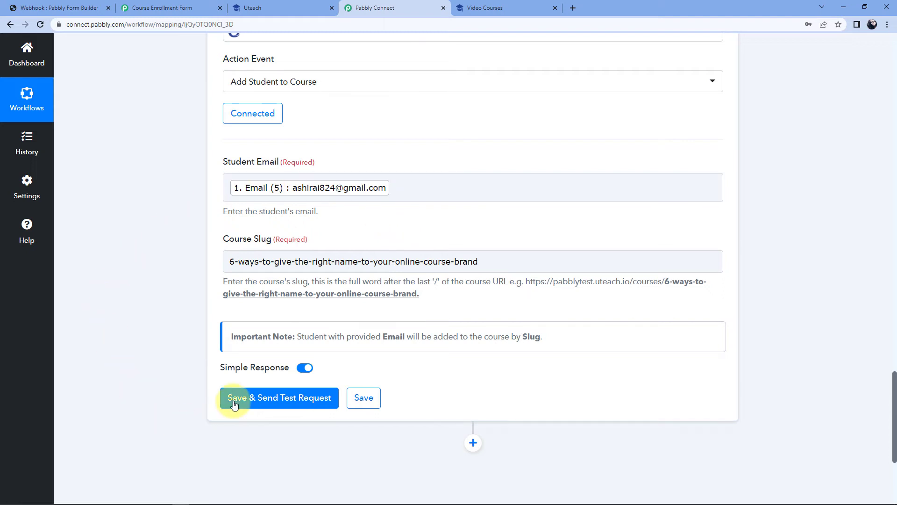
Save and test Add Student to Course, confirming User Id 6 enrolled in Course Id 1
left_click(267, 401)
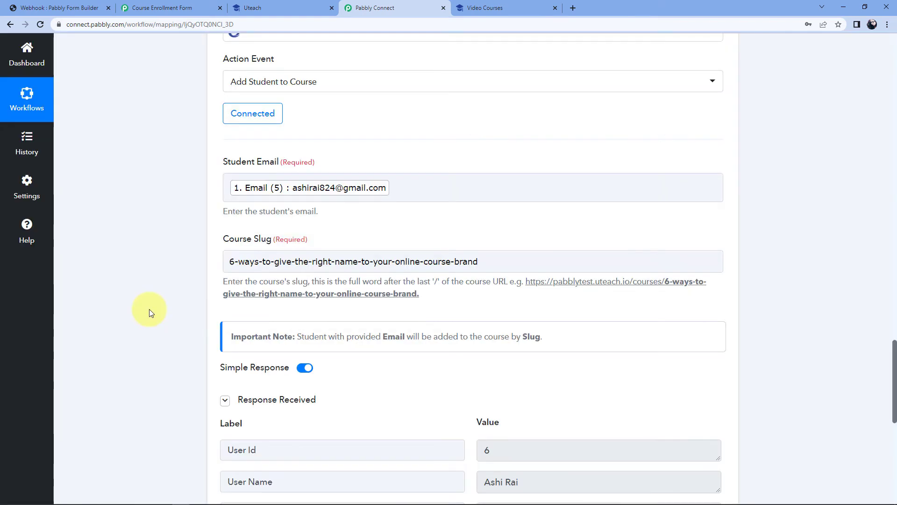
scroll(191, 322, "down", 2)
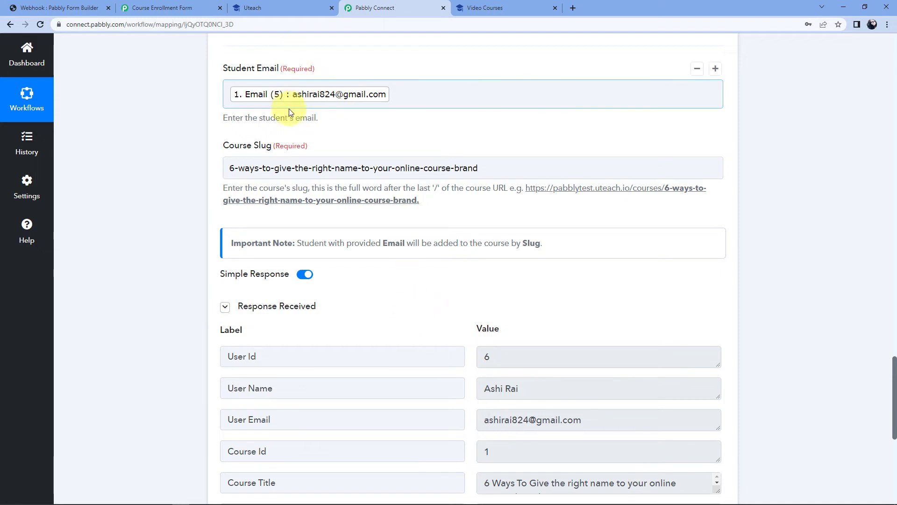
left_click(308, 167)
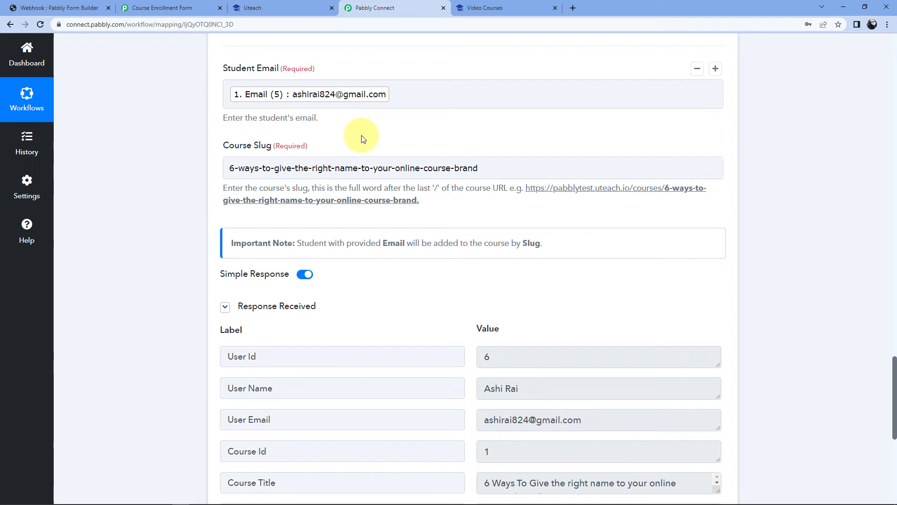
Open the newest Uteach student's courses to confirm the '6 Ways To Give the right name…' enrollment
left_click(276, 8)
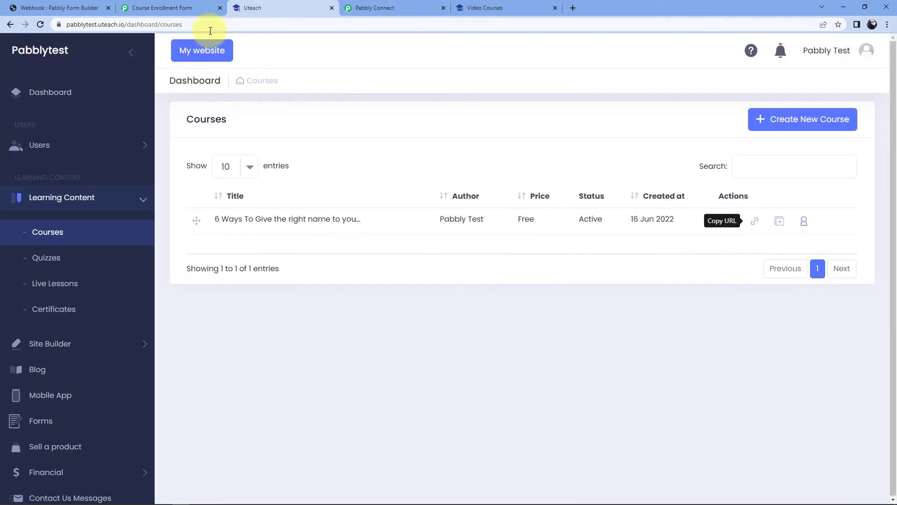
left_click(112, 146)
left_click(64, 181)
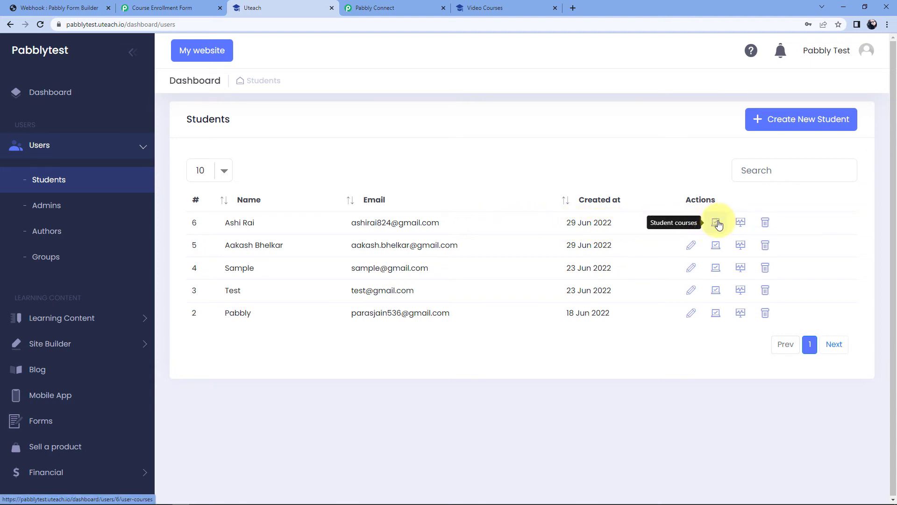
left_click(717, 224)
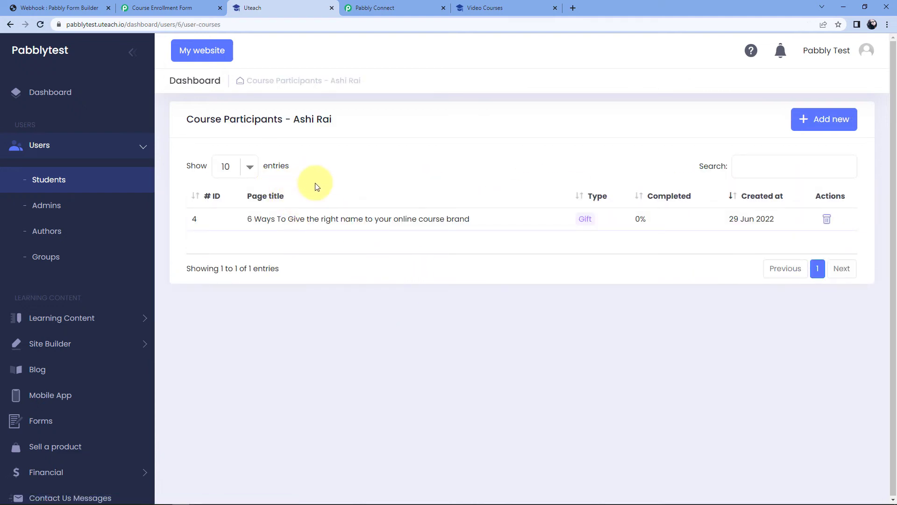
left_click_drag(241, 219, 465, 205)
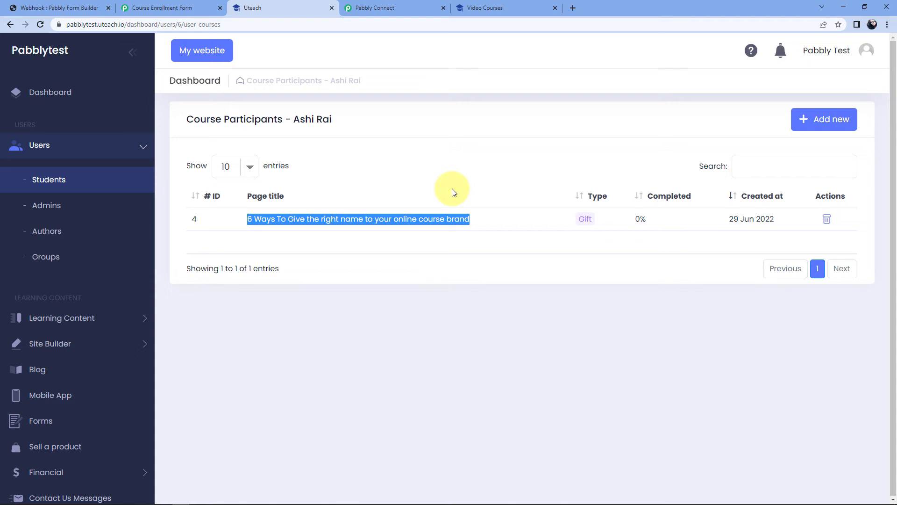
left_click(453, 192)
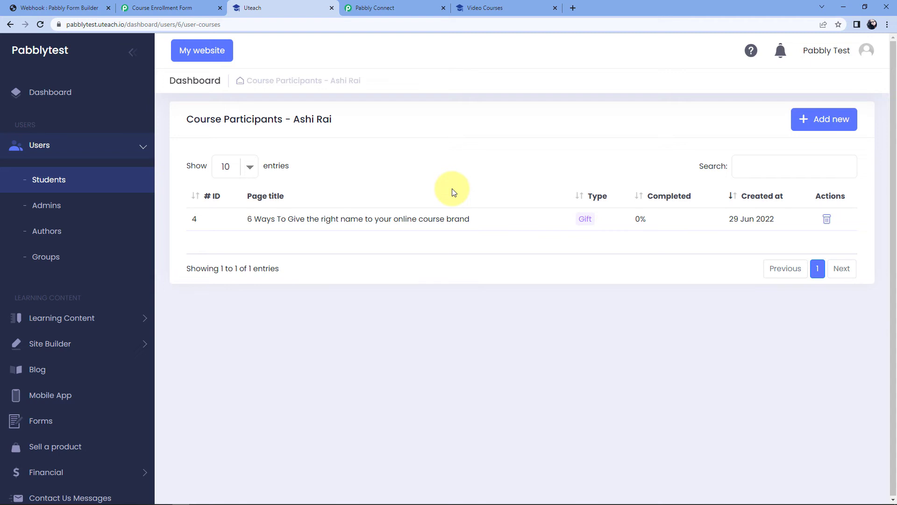
Reload the Course Enrollment Form and enter the new student's first and last names
left_click(181, 6)
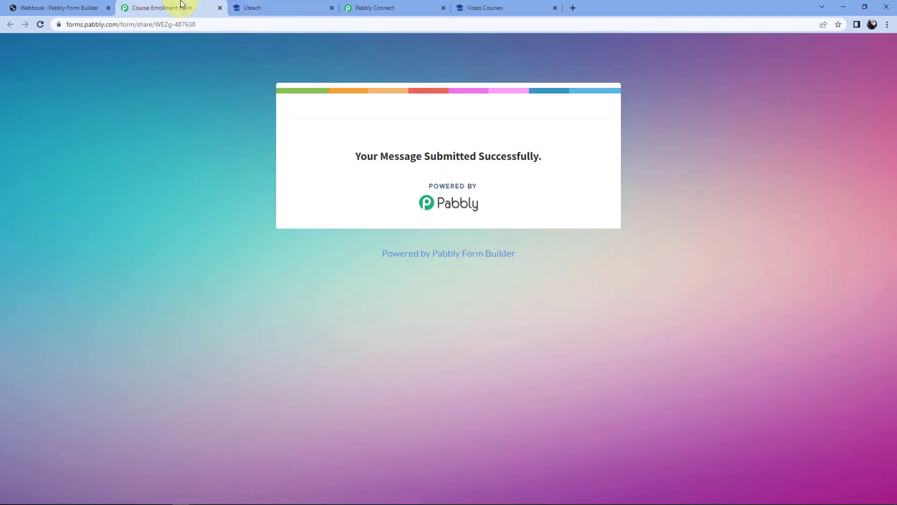
key("F5")
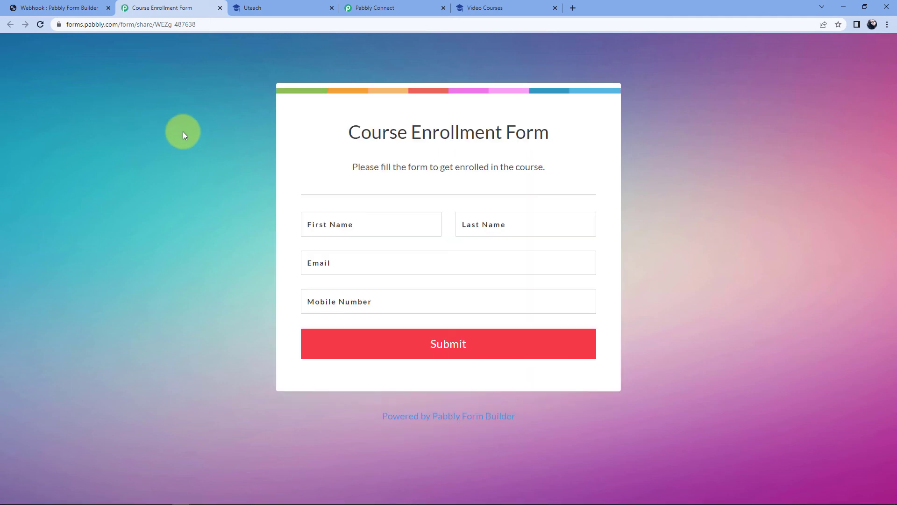
left_click(339, 226)
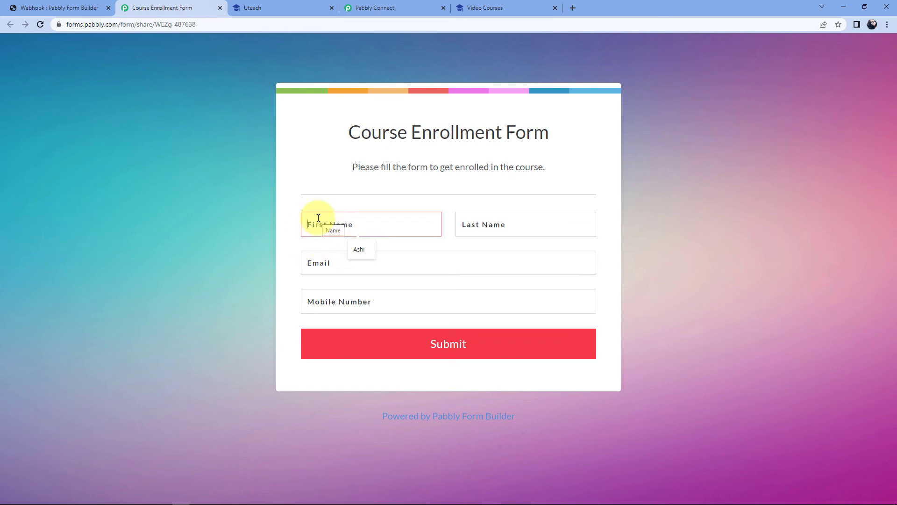
type("Grar")
type("nrow")
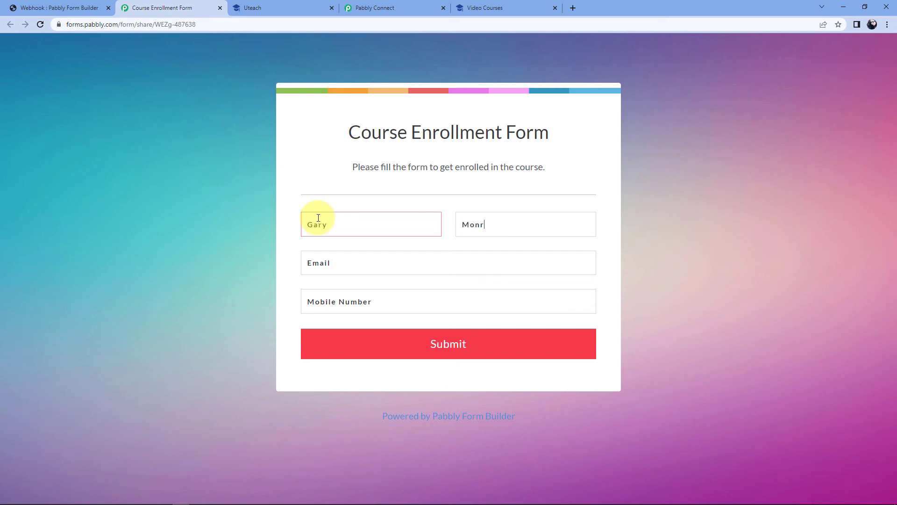
Fill in the student's e-mail address and mobile number
left_click(333, 261)
key("ctrl+v")
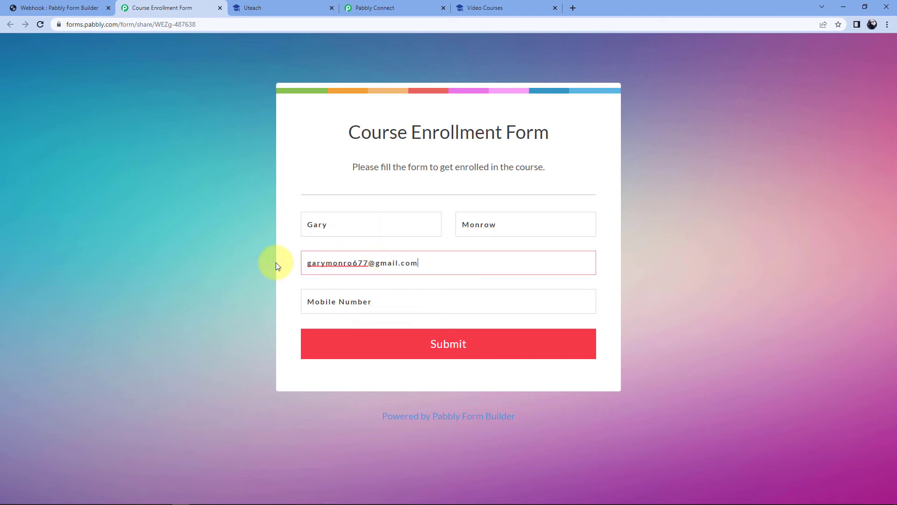
left_click(328, 306)
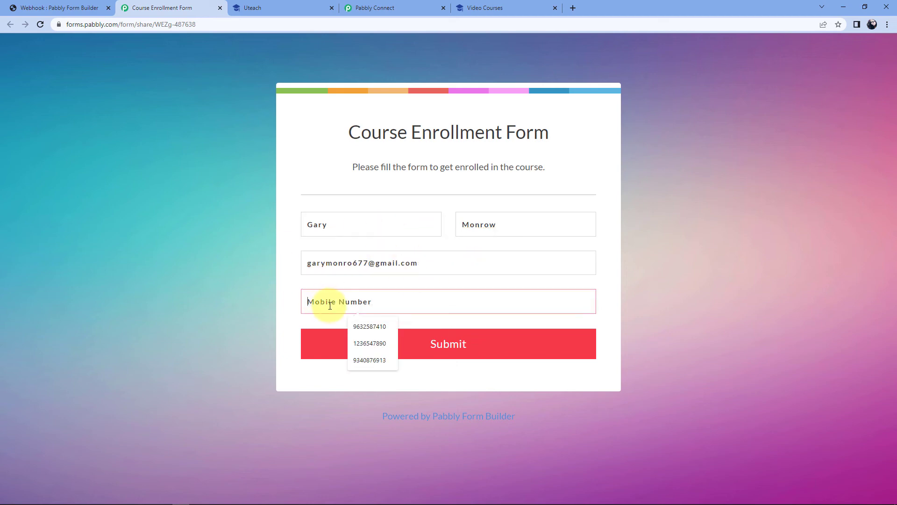
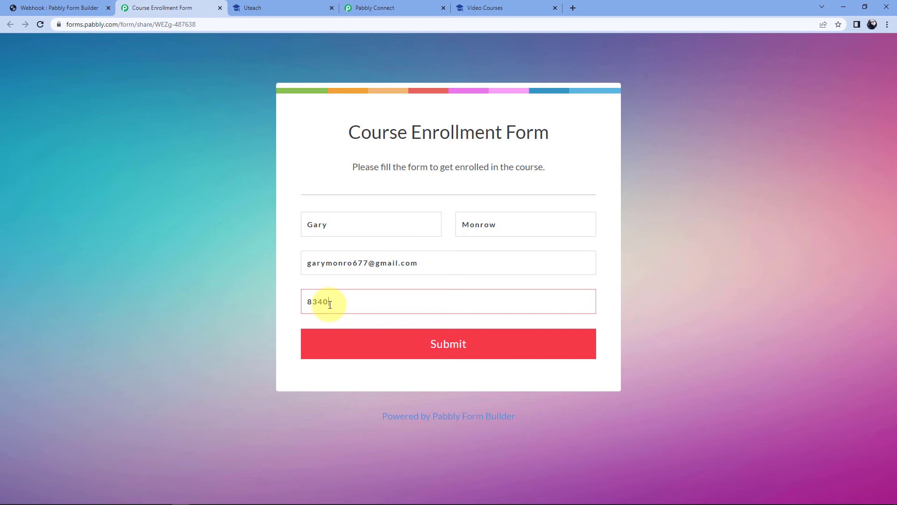
Double-check the entered e-mail and mobile number, submit the form, and return to Uteach
left_click_drag(427, 263, 184, 281)
left_click_drag(371, 301, 249, 301)
left_click(250, 301)
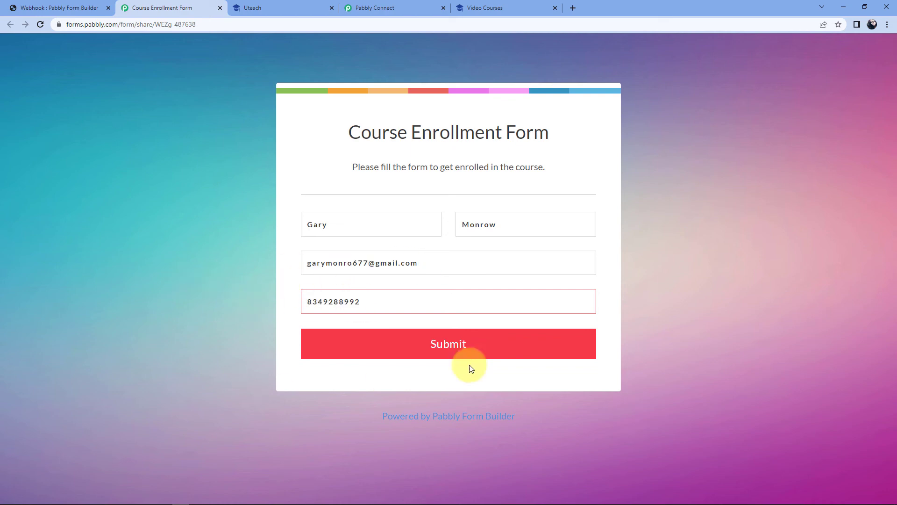
left_click(410, 350)
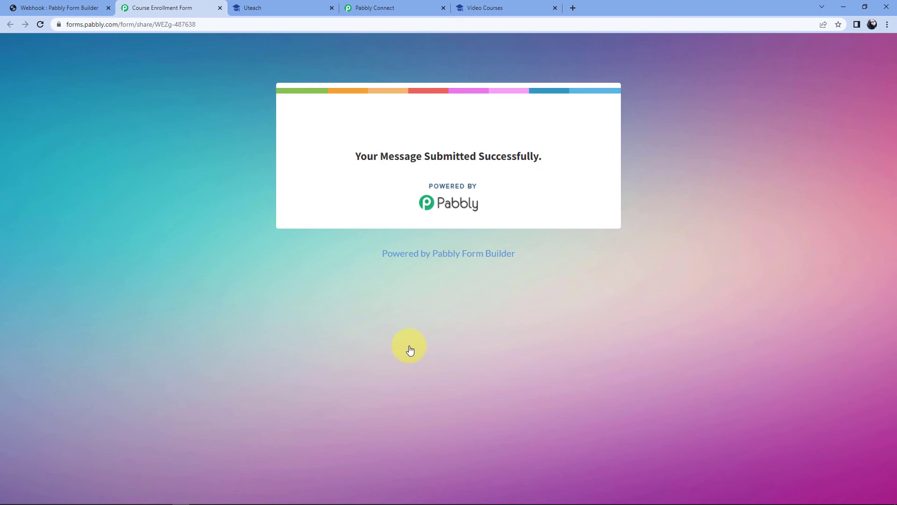
left_click(271, 6)
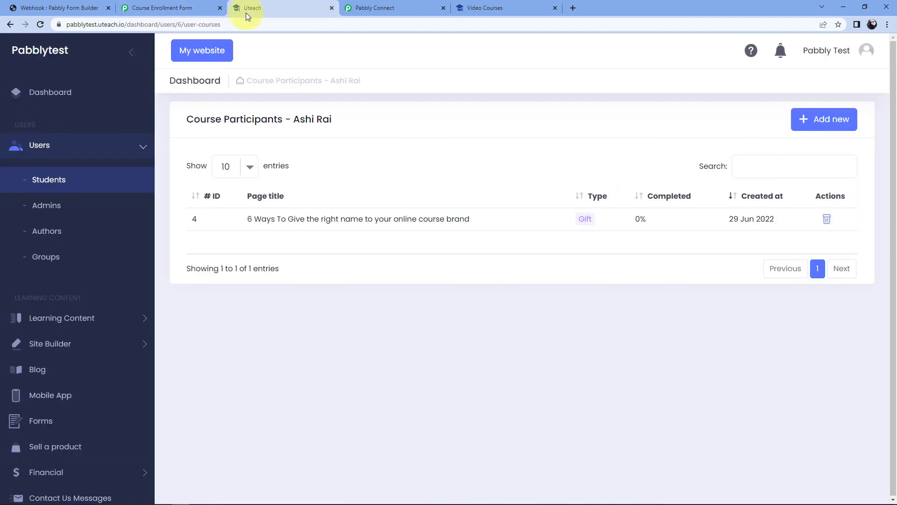
Confirm new student 7 is enrolled in the same course, then return to Pabbly Connect
left_click(57, 182)
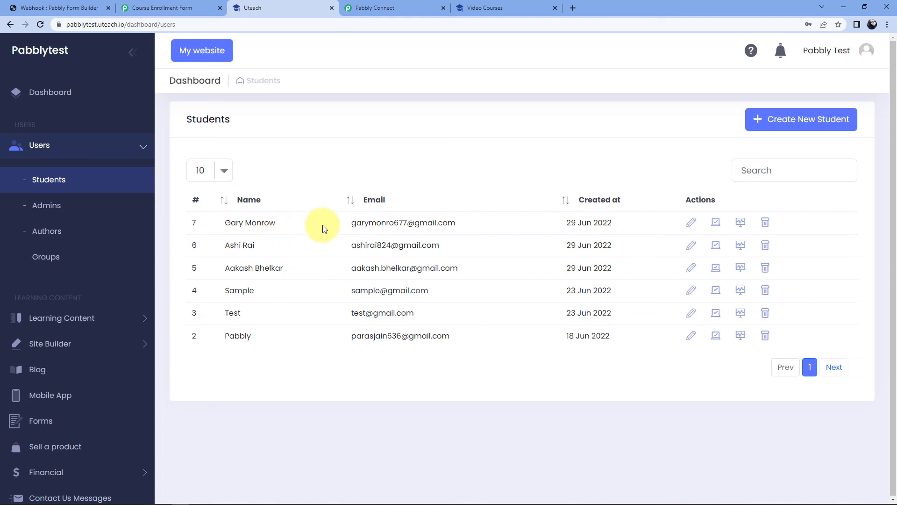
left_click(716, 223)
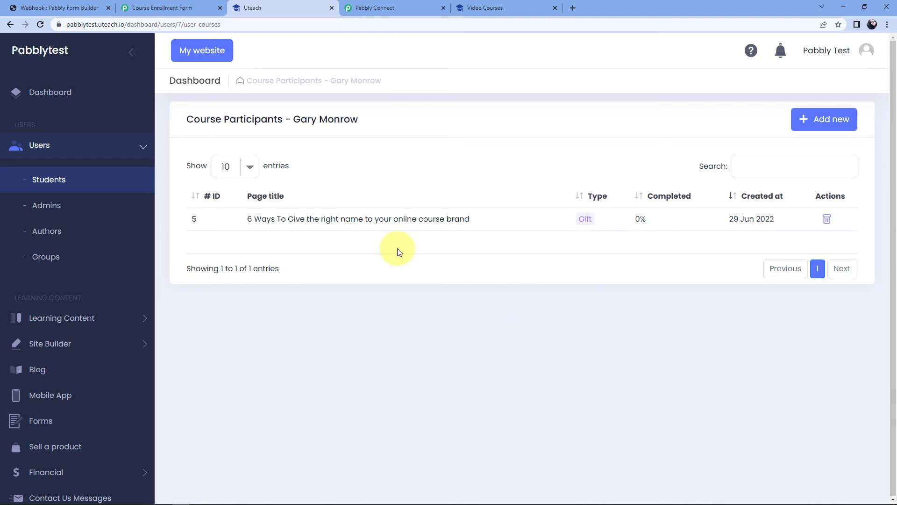
left_click(419, 9)
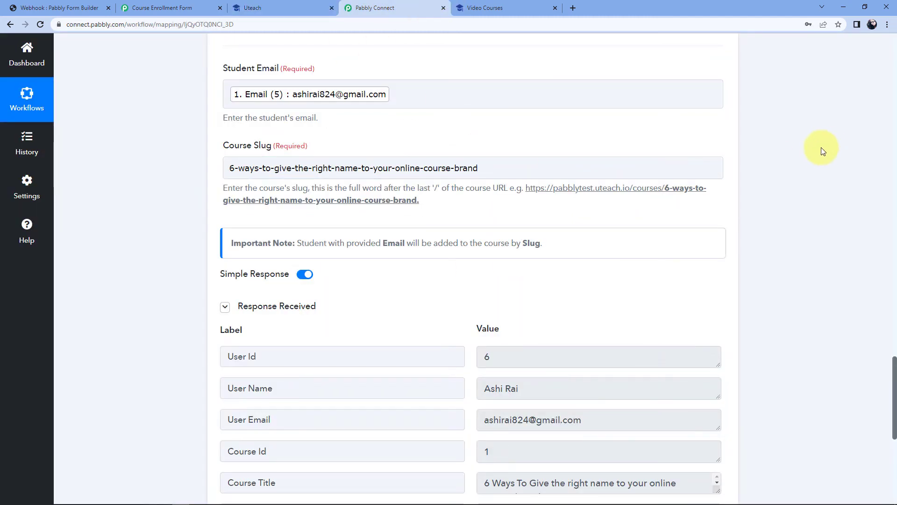
Collapse the Uteach action card and the Pabbly Form Builder trigger card, then return to the top of the workflow
scroll(754, 169, "up", 9)
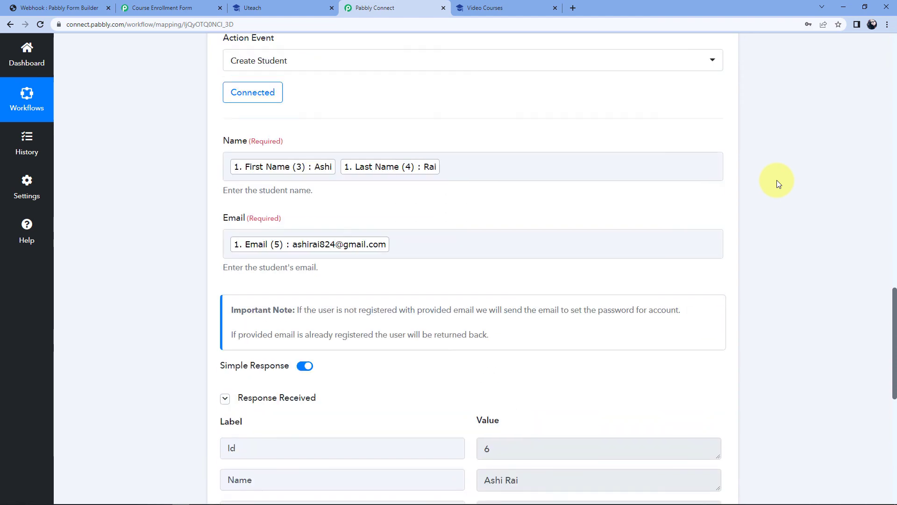
scroll(766, 179, "up", 3)
left_click(723, 95)
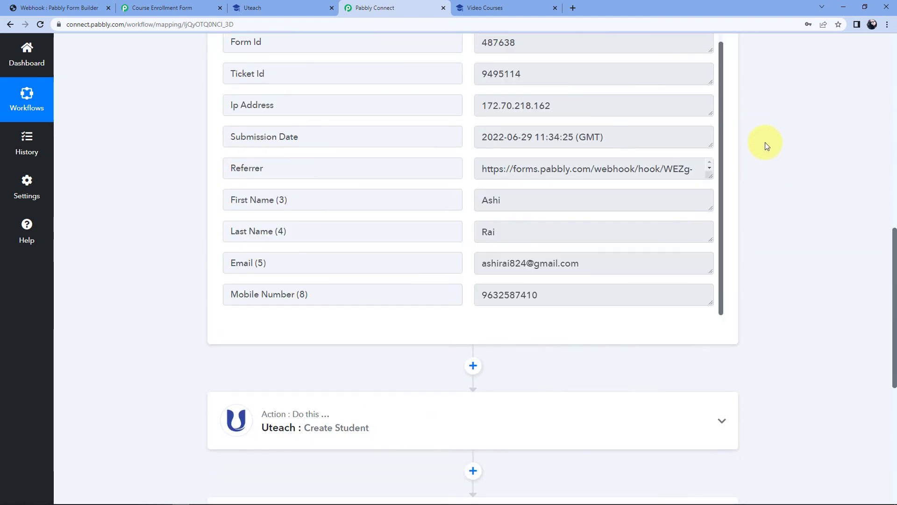
scroll(765, 140, "up", 10)
left_click(722, 146)
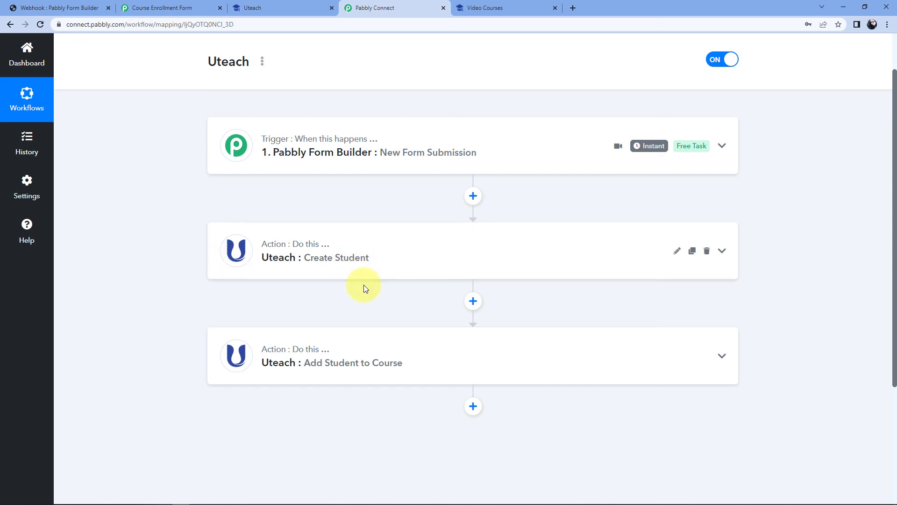
scroll(356, 276, "down", 1)
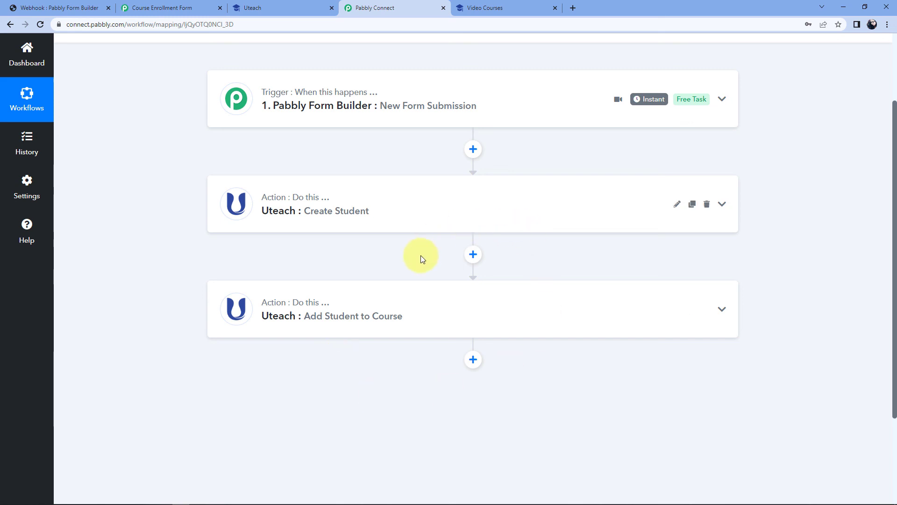
scroll(421, 256, "up", 1)
scroll(443, 284, "up", 1)
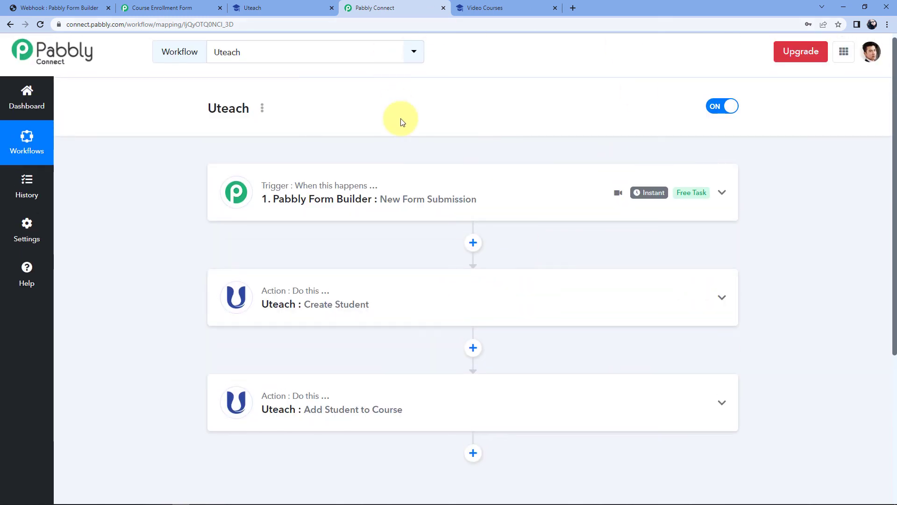